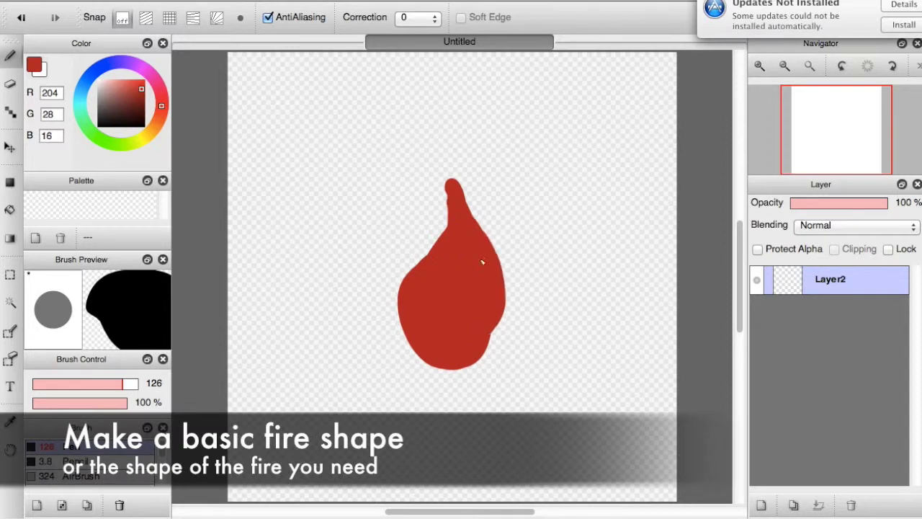
Step: Add red Pen strokes to the left side of the flame silhouette and refine its right edge with the Eraser
left_click_drag(425, 214, 386, 262)
mouse_move(417, 192)
left_mouse_down()
mouse_move(384, 262)
mouse_move(399, 238)
mouse_move(432, 225)
left_mouse_up()
key("e")
left_click(759, 66)
mouse_move(540, 243)
left_mouse_down()
mouse_move(568, 247)
mouse_move(564, 313)
left_mouse_up()
Step: Carve pointed tips and separate side tongues out of the red silhouette, adjusting the Eraser size up to 51
left_click(43, 385)
left_click_drag(43, 386, 33, 385)
left_click_drag(539, 274, 523, 208)
left_click_drag(444, 170, 444, 118)
left_click_drag(33, 385, 70, 385)
mouse_move(436, 183)
left_mouse_down()
mouse_move(443, 140)
mouse_move(530, 229)
left_mouse_up()
key("super+minus")
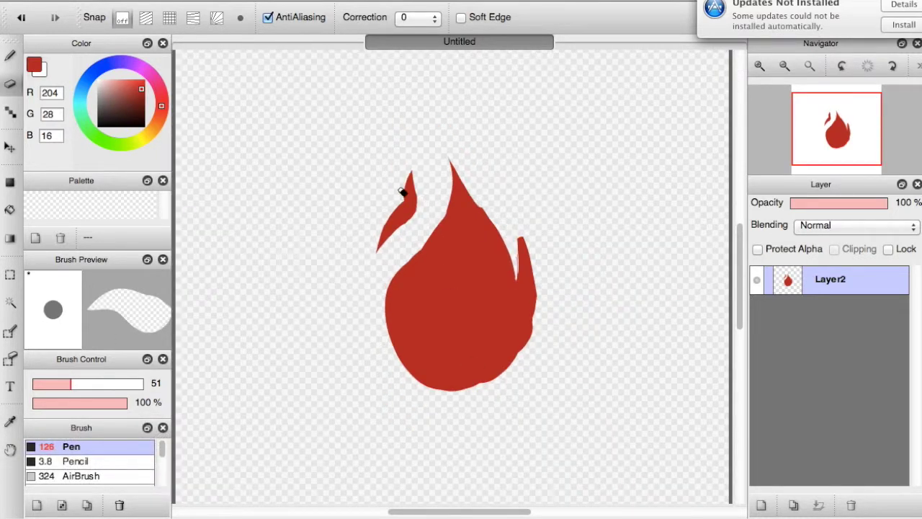
scroll(86, 461, "down", 2)
left_click(72, 473)
left_click_drag(412, 184, 410, 142)
mouse_move(409, 182)
left_mouse_down()
mouse_move(425, 157)
mouse_move(415, 202)
mouse_move(457, 94)
mouse_move(505, 263)
mouse_move(414, 273)
mouse_move(403, 249)
mouse_move(510, 266)
mouse_move(449, 149)
mouse_move(491, 236)
mouse_move(391, 370)
mouse_move(383, 305)
mouse_move(432, 389)
left_mouse_up()
left_click(21, 17)
Step: Paint soft, taller red tips and blurred outer edges around the flame with the Watercolor brush at 11% opacity
left_click(79, 459)
key("super+z")
key("bracketleft")
key("bracketleft")
key("bracketleft")
key("bracketleft")
key("bracketleft")
left_click(41, 402)
key("bracketright")
key("bracketright")
key("bracketright")
key("bracketright")
key("bracketright")
mouse_move(414, 115)
left_mouse_down()
mouse_move(414, 180)
mouse_move(385, 216)
mouse_move(397, 247)
mouse_move(461, 127)
mouse_move(506, 275)
mouse_move(533, 274)
mouse_move(539, 324)
mouse_move(522, 360)
left_mouse_up()
Step: Draw two small pointed tongues on the flame's right edge with the Pen at size 19
scroll(86, 461, "up", 3)
left_click(72, 446)
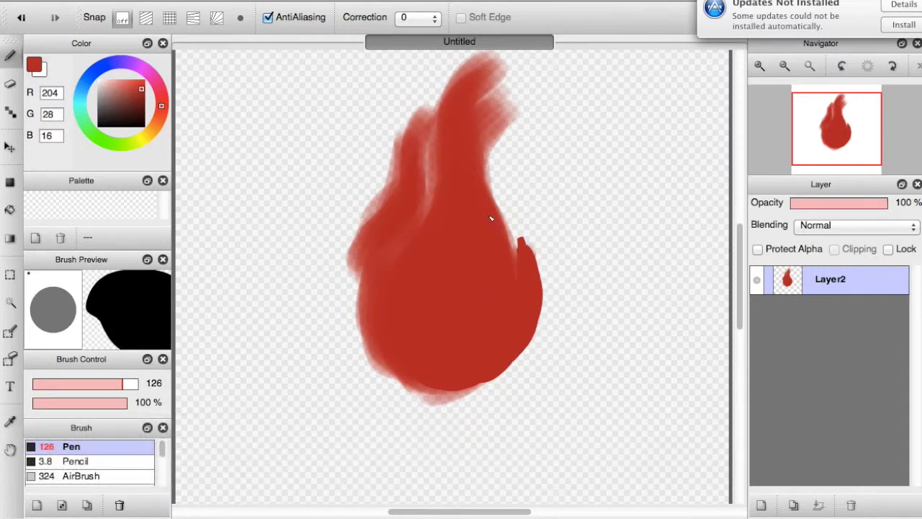
left_click_drag(123, 383, 47, 383)
left_click_drag(525, 217, 543, 317)
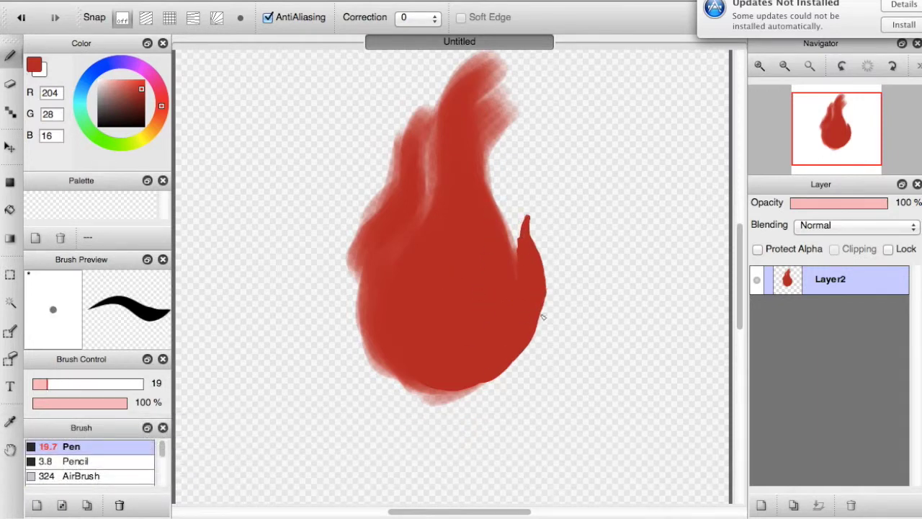
left_click_drag(553, 261, 548, 309)
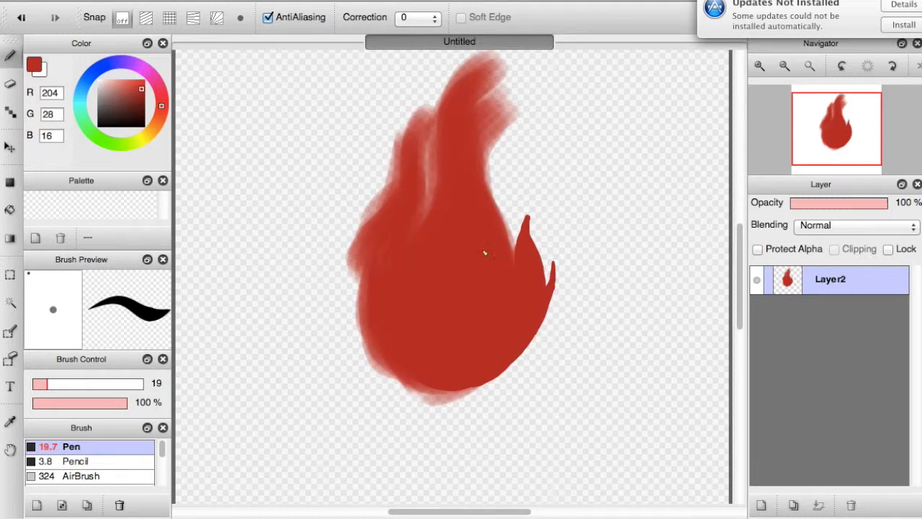
Step: Shade the flame's edges in dark purplish reds, RGB 176, 24, 51 and 176, 24, 64, with the Watercolor brush at size 94
left_click_drag(161, 98, 161, 96)
scroll(165, 457, "down", 2)
left_click(87, 480)
mouse_move(408, 252)
left_mouse_down()
mouse_move(414, 195)
mouse_move(487, 83)
left_mouse_up()
left_click(138, 94)
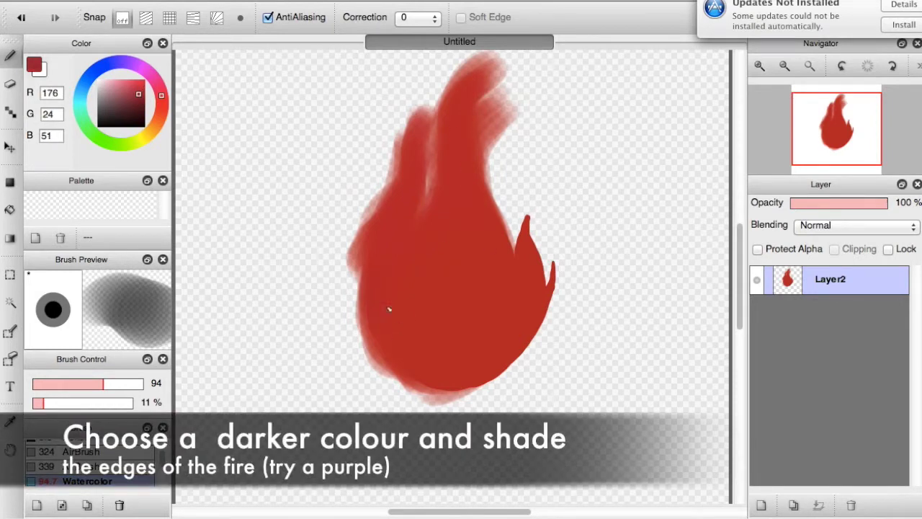
left_click_drag(399, 358, 445, 351)
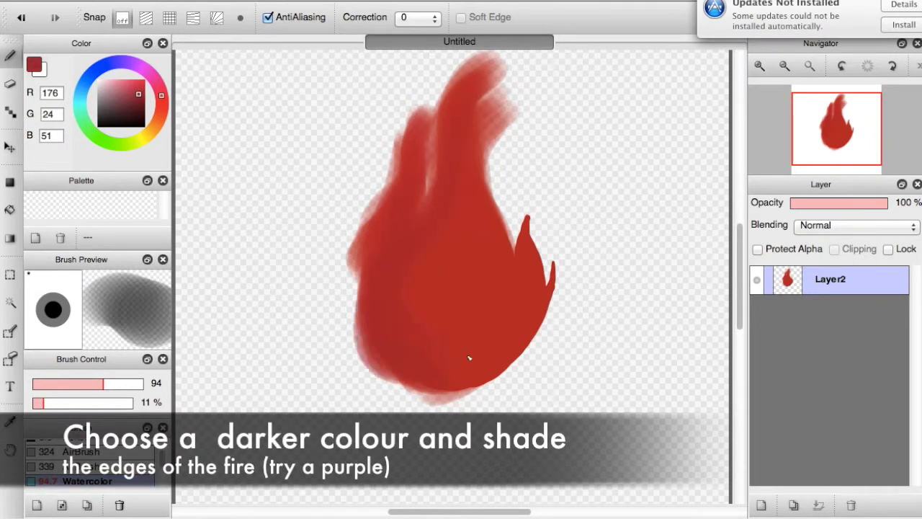
mouse_move(483, 207)
left_mouse_down()
mouse_move(432, 158)
mouse_move(378, 326)
left_mouse_up()
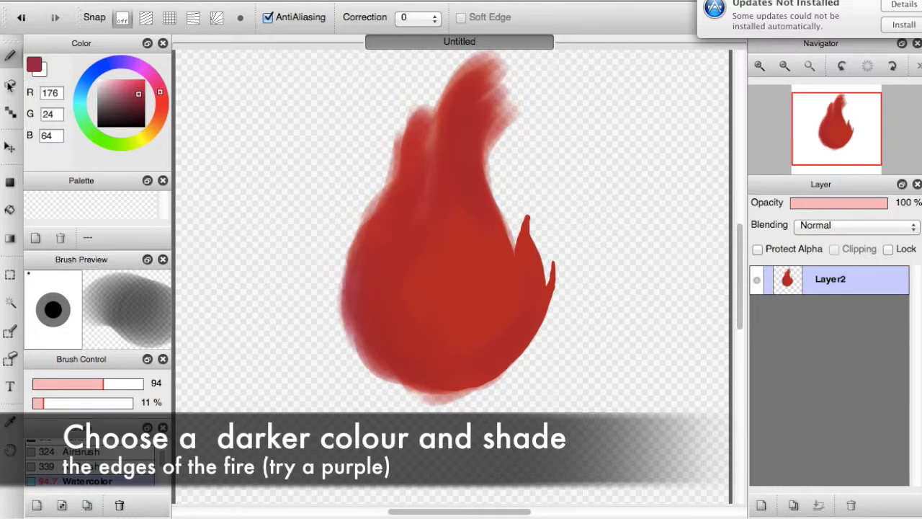
left_click(101, 475)
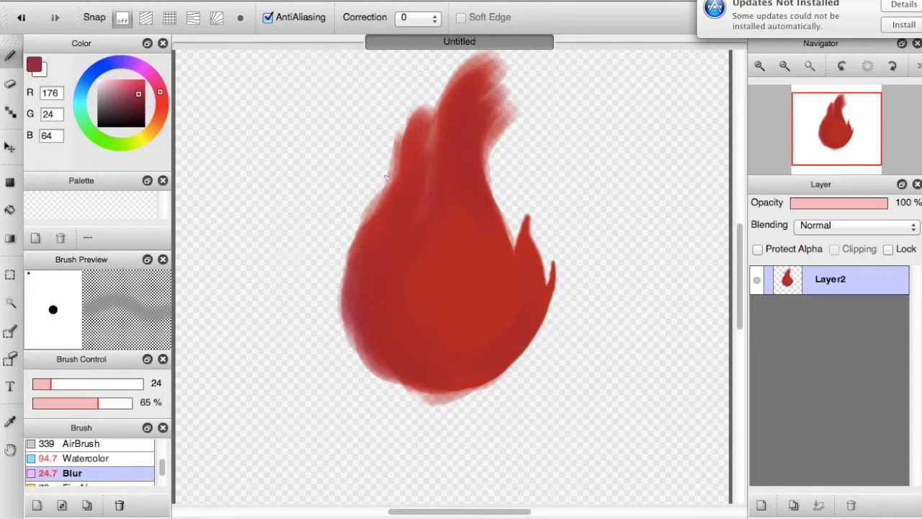
left_click(87, 384)
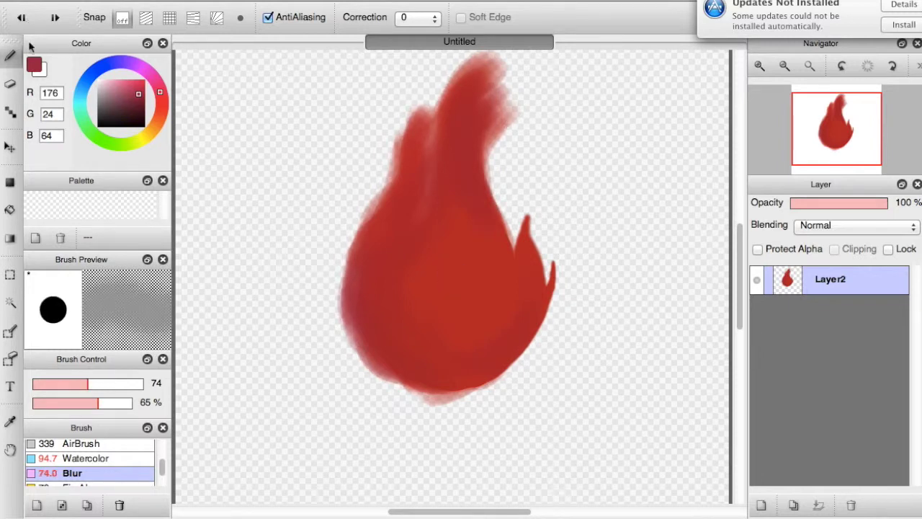
left_click(87, 458)
left_click(137, 383)
left_click_drag(497, 58, 526, 136)
mouse_move(411, 79)
left_mouse_down()
mouse_move(419, 125)
mouse_move(335, 266)
mouse_move(349, 353)
left_mouse_up()
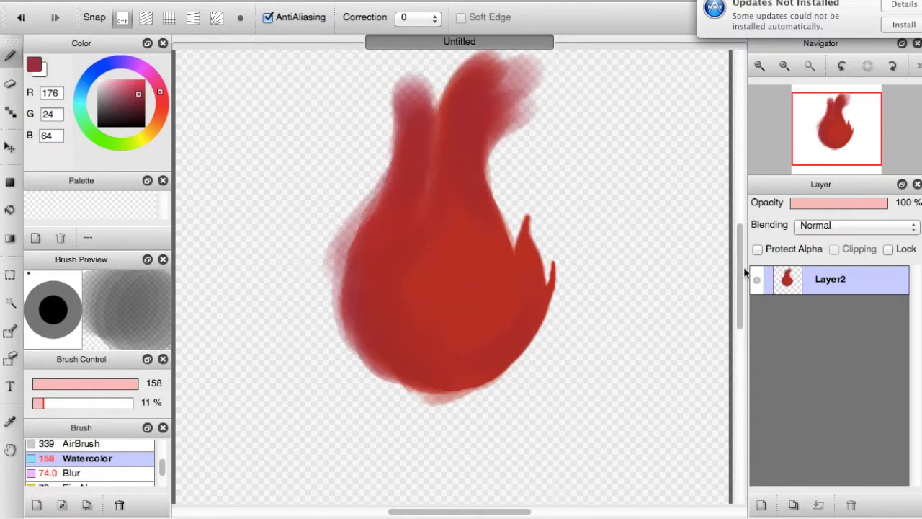
left_click_drag(744, 273, 743, 245)
left_click(21, 16)
left_click(21, 17)
left_click(21, 16)
left_click(21, 17)
Step: Sharpen the gap between the two upper tips with the Eraser and shade the upper flame with the Watercolor brush at size 39
mouse_move(473, 196)
left_mouse_down()
mouse_move(432, 133)
mouse_move(430, 264)
left_mouse_up()
key("e")
mouse_move(414, 148)
left_mouse_down()
mouse_move(434, 166)
mouse_move(415, 116)
mouse_move(444, 137)
mouse_move(432, 165)
left_mouse_up()
key("b")
mouse_move(424, 206)
left_mouse_down()
mouse_move(442, 161)
mouse_move(400, 160)
mouse_move(393, 252)
left_mouse_up()
mouse_move(486, 205)
left_mouse_down()
mouse_move(487, 224)
mouse_move(509, 181)
mouse_move(497, 155)
mouse_move(521, 108)
mouse_move(479, 169)
left_mouse_up()
Step: Thin the tallest tip with the Eraser at size 73 and shade its length with the dark purplish red
key("e")
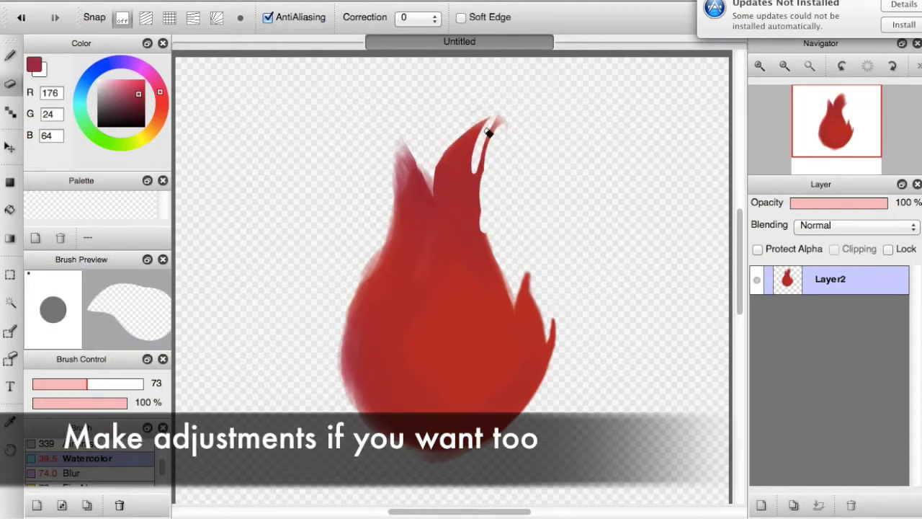
key("b")
mouse_move(477, 224)
left_mouse_down()
mouse_move(484, 123)
mouse_move(477, 165)
mouse_move(454, 161)
mouse_move(465, 142)
left_mouse_up()
scroll(610, 260, "down", 1)
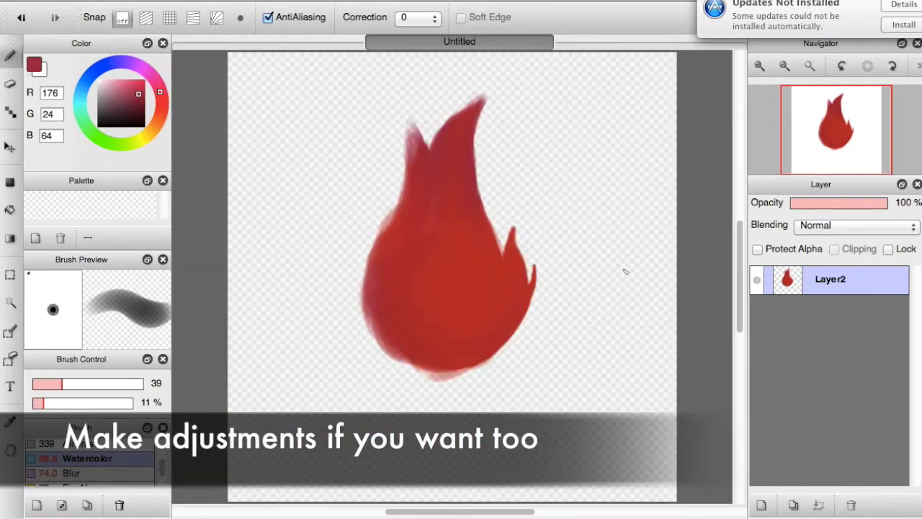
Step: Darken the flame's left edge with the AirBrush at size 88 and soften it in white with the Watercolor brush at size 114
left_click(83, 466)
mouse_move(372, 310)
left_mouse_down()
mouse_move(389, 350)
mouse_move(417, 172)
mouse_move(359, 249)
mouse_move(370, 268)
mouse_move(407, 206)
left_mouse_up()
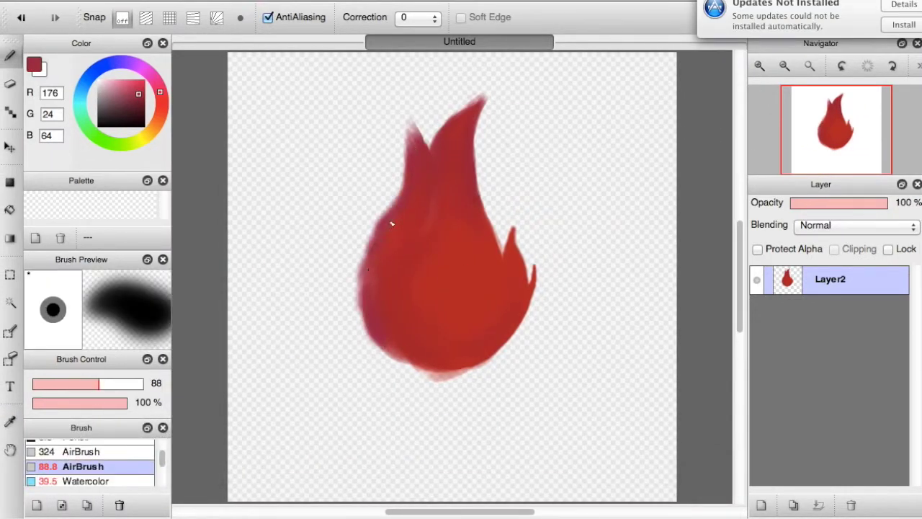
left_click(86, 480)
key("x")
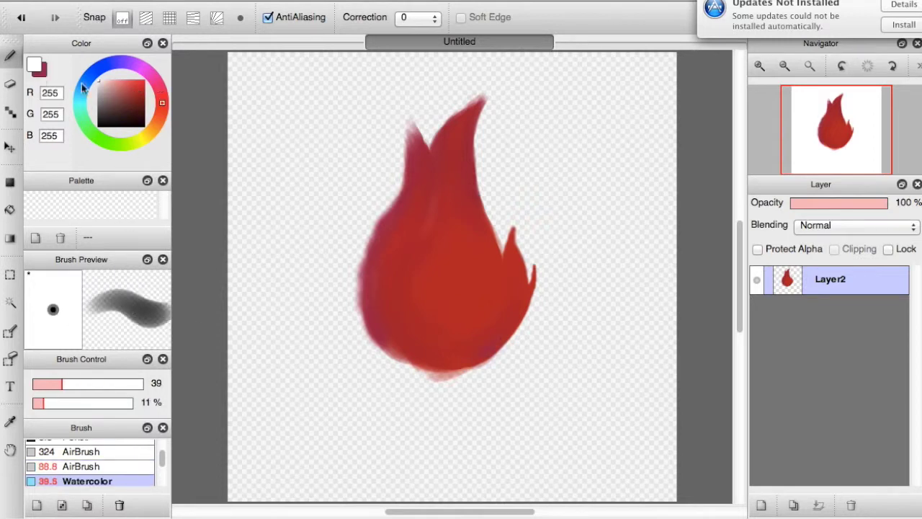
key("bracketright")
key("bracketright")
key("bracketright")
key("bracketright")
mouse_move(411, 168)
left_mouse_down()
mouse_move(391, 165)
mouse_move(364, 277)
left_mouse_up()
left_click(21, 17)
left_click(21, 16)
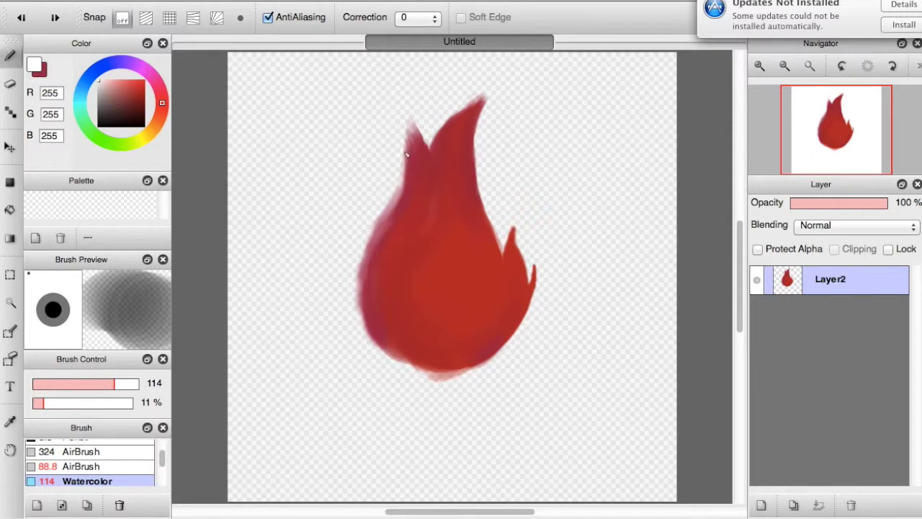
Step: Add a new layer and paint a light orange tongue, RGB 228, 122, 84, along the flame's left side with the Pen
left_click(761, 505)
left_click(127, 84)
left_click(160, 114)
scroll(90, 461, "up", 2)
left_click(72, 444)
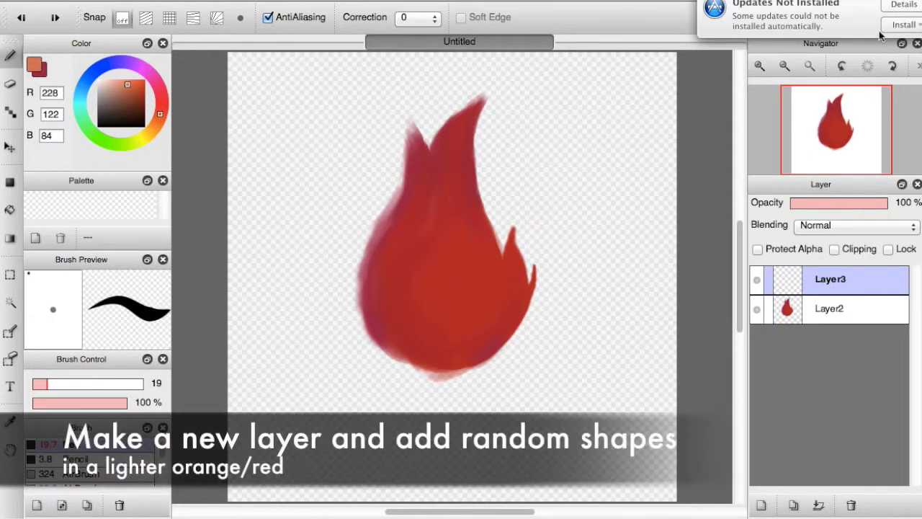
mouse_move(401, 295)
left_mouse_down()
mouse_move(415, 331)
mouse_move(399, 278)
mouse_move(382, 288)
mouse_move(391, 269)
mouse_move(456, 358)
mouse_move(449, 200)
mouse_move(444, 289)
mouse_move(486, 119)
mouse_move(432, 176)
mouse_move(510, 329)
mouse_move(442, 177)
mouse_move(428, 191)
mouse_move(418, 155)
left_mouse_up()
key("bracketright")
Step: Shape the orange tongues in the flame's centre, sides and upper tip, trimming their edges with the Eraser at size 73
key("e")
mouse_move(475, 216)
left_mouse_down()
mouse_move(456, 176)
mouse_move(458, 207)
mouse_move(512, 67)
left_mouse_up()
mouse_move(444, 171)
left_mouse_down()
mouse_move(468, 206)
mouse_move(455, 202)
mouse_move(418, 273)
left_mouse_up()
mouse_move(468, 216)
left_mouse_down()
mouse_move(489, 287)
mouse_move(465, 332)
left_mouse_up()
left_click_drag(422, 146, 430, 190)
Step: Smooth and widen the central orange tongue with the Watercolor brush, reduced to size 33 at 11% opacity
scroll(90, 465, "down", 2)
left_click(87, 478)
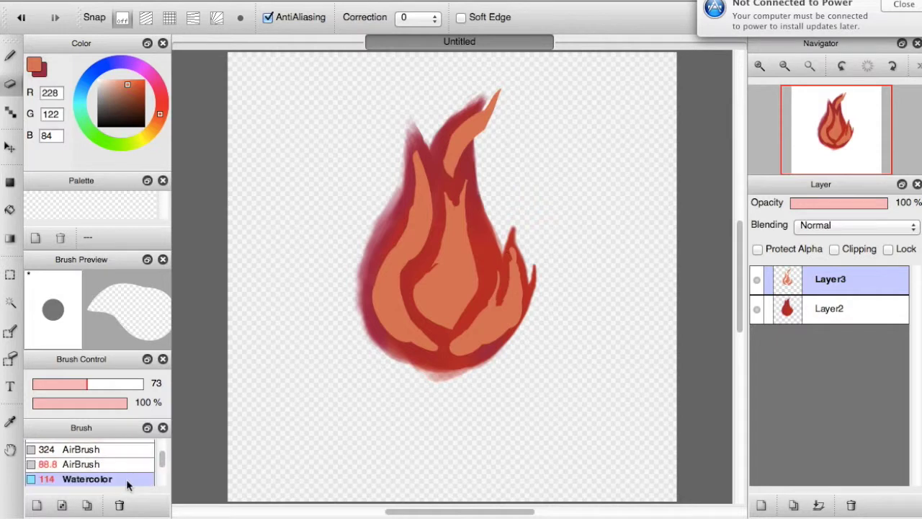
mouse_move(436, 288)
left_mouse_down()
mouse_move(445, 259)
mouse_move(430, 271)
mouse_move(446, 200)
mouse_move(433, 269)
mouse_move(459, 198)
mouse_move(469, 307)
left_mouse_up()
key("bracketleft")
key("bracketleft")
key("bracketleft")
key("bracketleft")
mouse_move(465, 256)
left_mouse_down()
mouse_move(479, 238)
mouse_move(468, 301)
left_mouse_up()
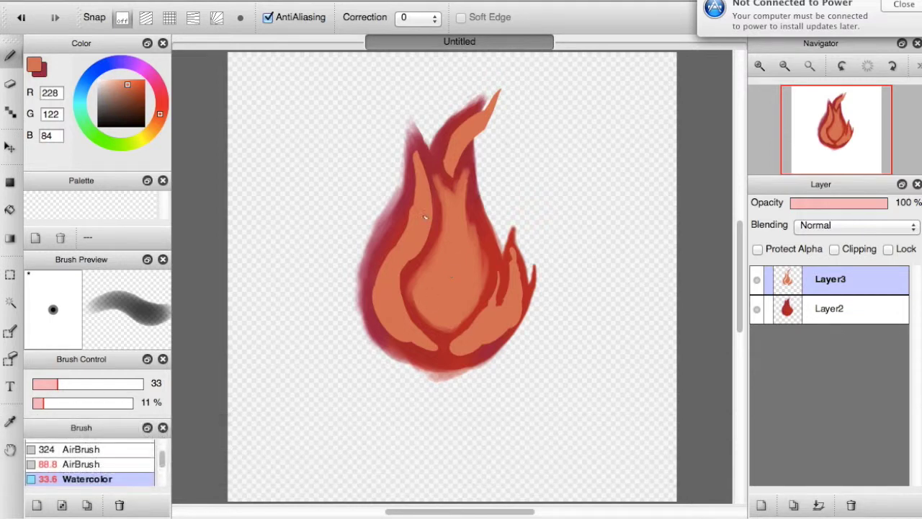
Step: Soften the edges of the left, right and uppermost orange tongues with the same Watercolor brush
mouse_move(417, 141)
left_mouse_down()
mouse_move(433, 181)
mouse_move(402, 316)
mouse_move(400, 179)
mouse_move(437, 349)
left_mouse_up()
mouse_move(485, 317)
left_mouse_down()
mouse_move(479, 307)
mouse_move(490, 316)
mouse_move(471, 352)
left_mouse_up()
mouse_move(447, 173)
left_mouse_down()
mouse_move(469, 120)
mouse_move(482, 124)
mouse_move(499, 106)
left_mouse_up()
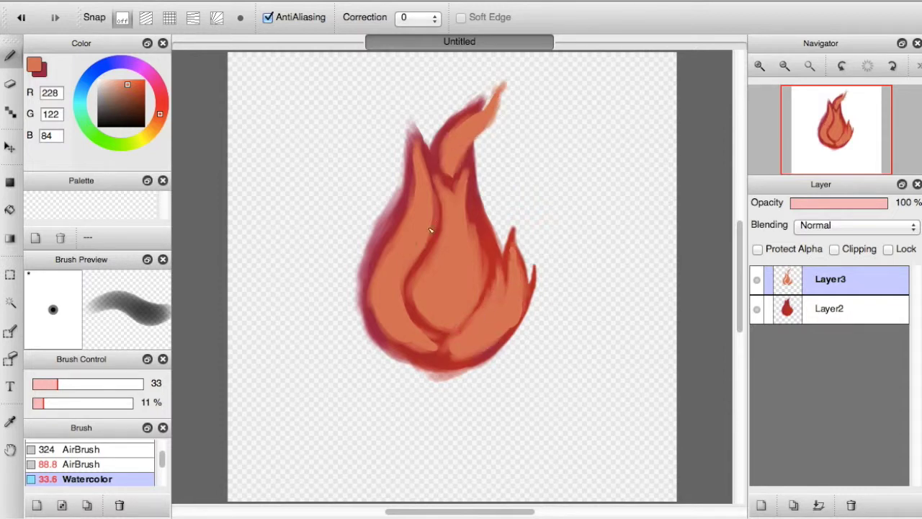
Step: Add a new clipping layer and glaze the tongues in orange, RGB 224, 87, 38, with the Watercolor brush at size 130 and 7% opacity
left_click(761, 504)
left_click(834, 248)
left_click(137, 85)
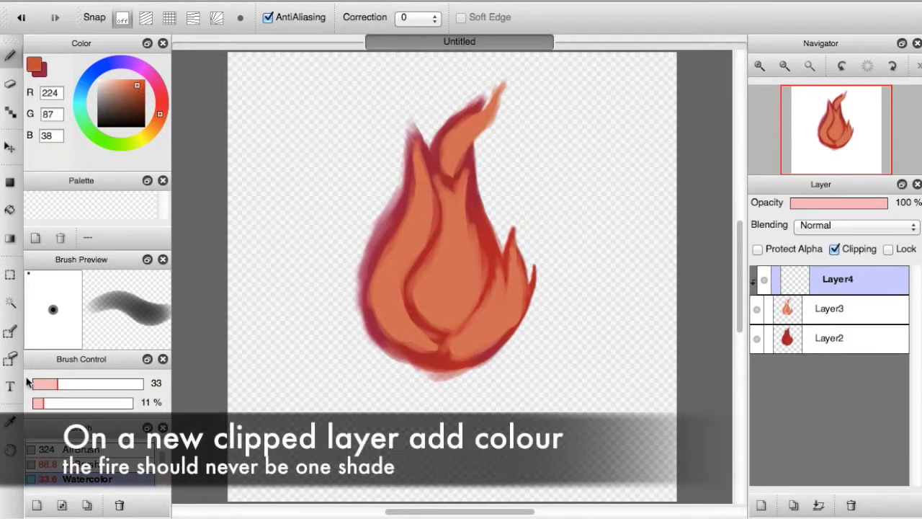
left_click(107, 383)
left_click_drag(108, 383, 126, 384)
mouse_move(432, 309)
left_mouse_down()
mouse_move(431, 277)
mouse_move(462, 264)
mouse_move(494, 170)
mouse_move(472, 125)
left_mouse_up()
left_click_drag(389, 324, 425, 194)
left_click_drag(511, 318, 501, 305)
Step: Glaze the lower left, upper left and central tongues with a redder tone, RGB 224, 56, 38
left_click(162, 106)
left_click_drag(432, 346, 392, 313)
left_click_drag(421, 173, 396, 245)
left_click_drag(461, 331, 461, 187)
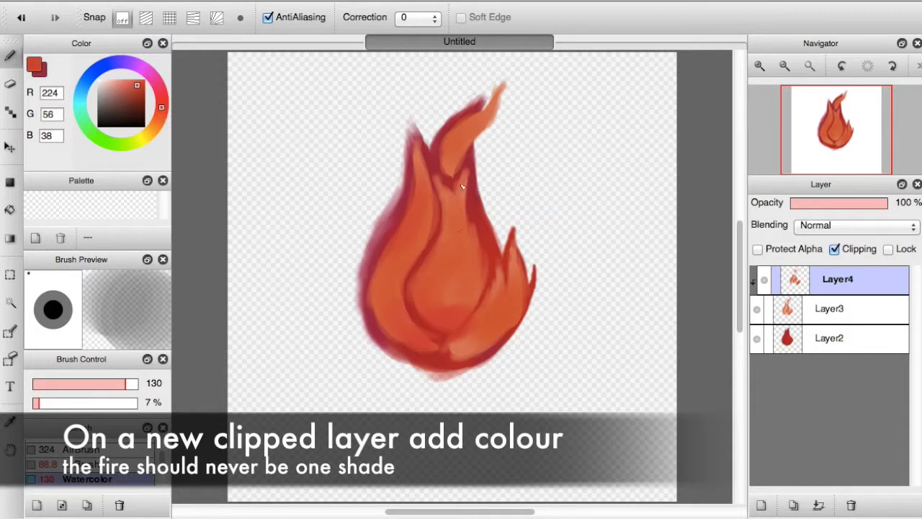
Step: Brush pale pink highlights, RGB 232, 145, 136, onto the right, left and uppermost tongues
left_click(123, 87)
left_click(116, 84)
left_click_drag(513, 266, 504, 301)
left_click_drag(420, 160, 417, 203)
left_click_drag(389, 254, 382, 287)
left_click_drag(461, 139, 486, 115)
Step: On Layer3, paint pale pink wisps at the upper tips with the Watercolor brush at size 58 and set the layer's opacity to 93%
key("bracketleft")
key("bracketleft")
key("bracketleft")
key("bracketleft")
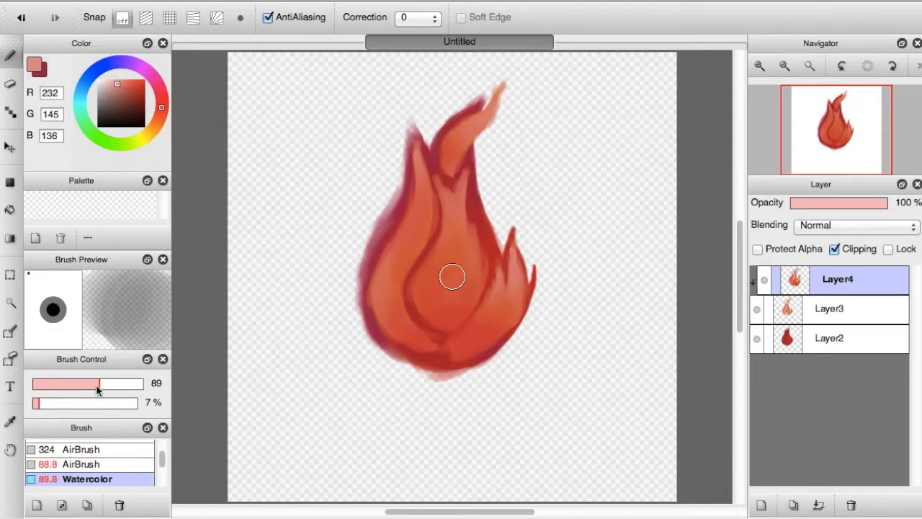
key("ctrl+Down")
left_click_drag(510, 297, 493, 247)
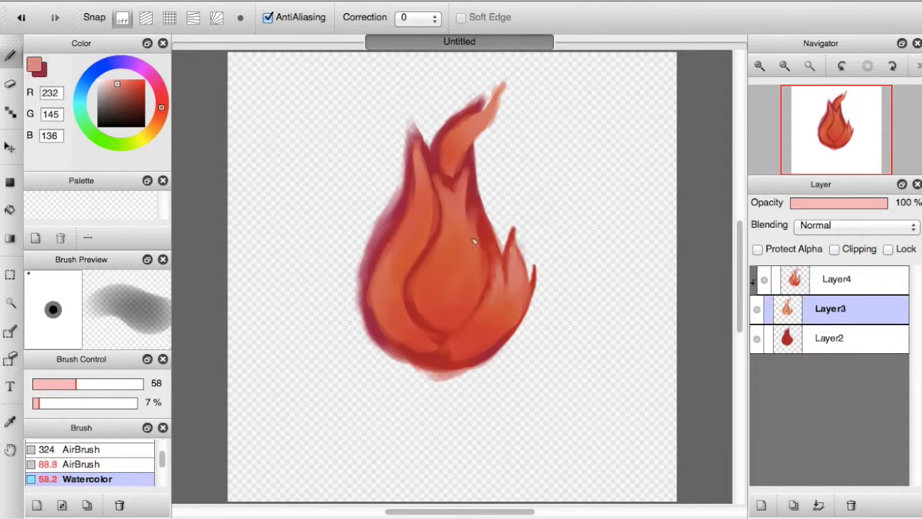
left_click_drag(411, 190, 415, 114)
mouse_move(425, 173)
left_mouse_down()
mouse_move(469, 93)
mouse_move(464, 114)
left_mouse_up()
left_click_drag(830, 202, 881, 202)
Step: On Layer4, paint dark red shadows, RGB 176, 36, 22, along the left tongue, around the centre and below the upper tip
left_click(125, 89)
left_click_drag(124, 92, 139, 93)
left_click(839, 279)
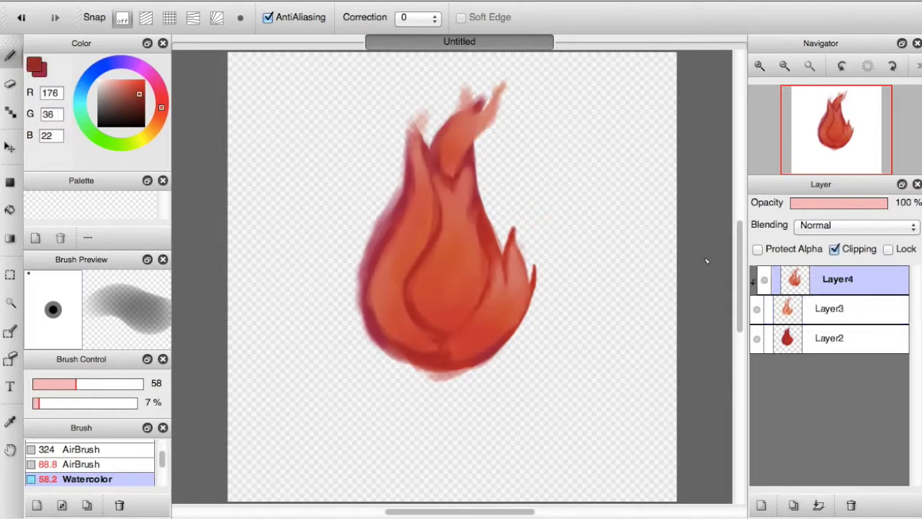
left_click_drag(374, 308, 430, 342)
mouse_move(441, 239)
left_mouse_down()
mouse_move(412, 264)
mouse_move(464, 317)
left_mouse_up()
left_click_drag(475, 222, 475, 281)
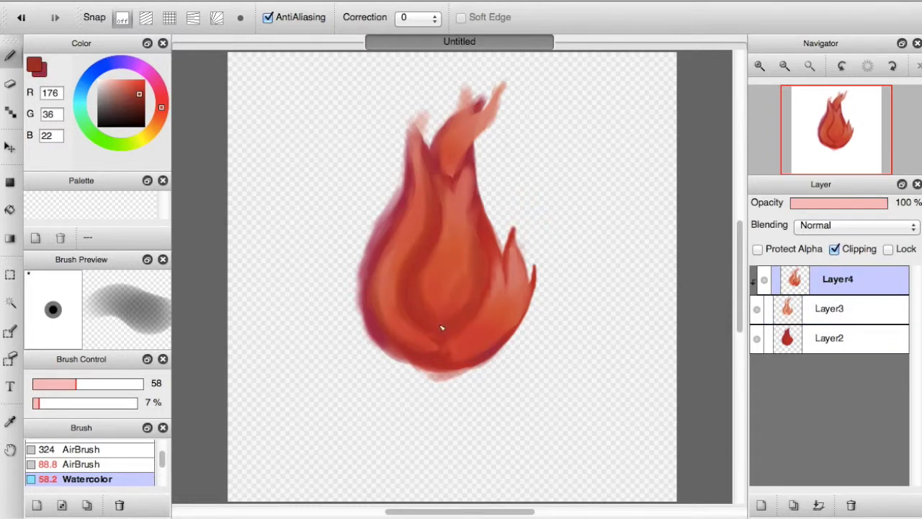
left_click_drag(472, 162, 443, 175)
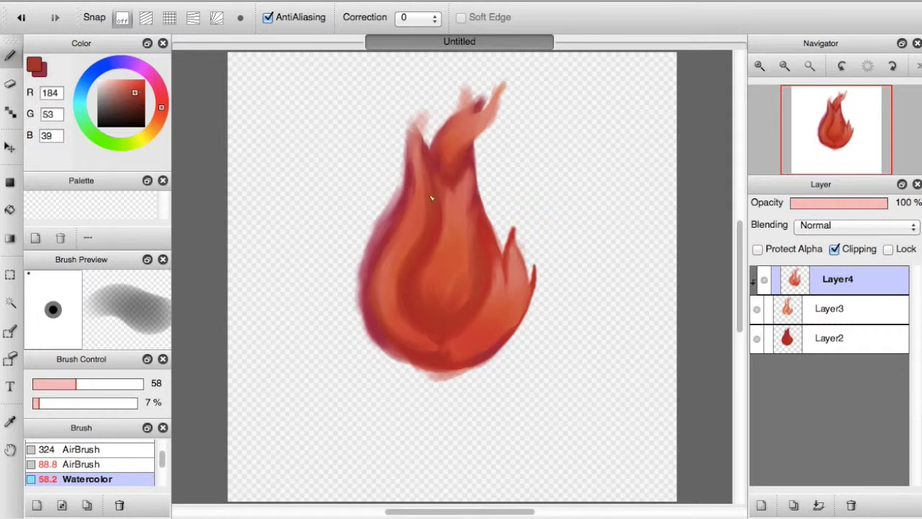
Step: Add a brighter red, RGB 196, 38, 21, to the centre and a pink highlight, RGB 236, 138, 127, along the left tongue
left_click_drag(135, 92, 140, 90)
left_click_drag(441, 259, 447, 217)
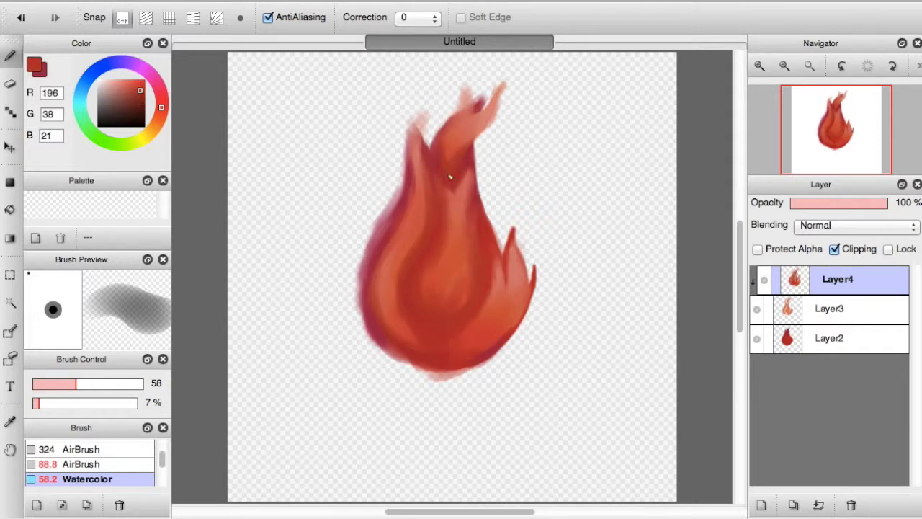
left_click(417, 259, "alt")
left_click_drag(417, 258, 432, 202)
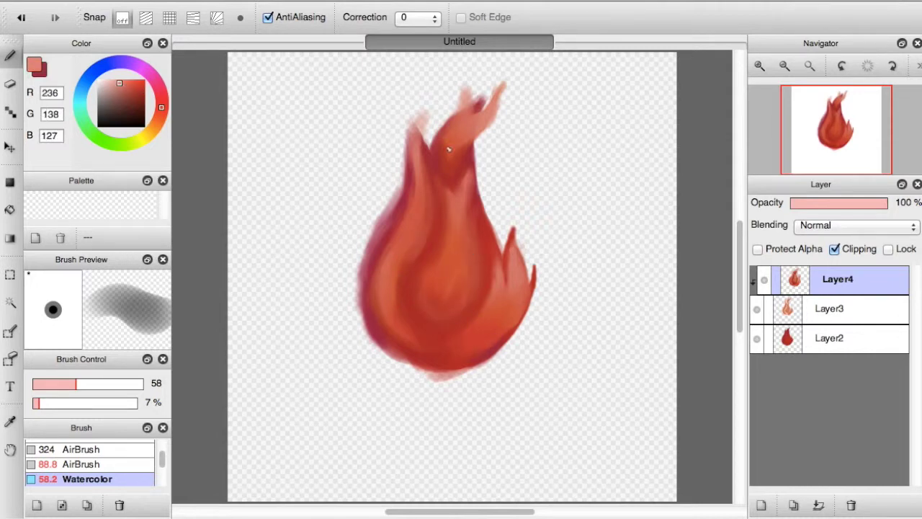
Step: On Layer3, paint a soft pink halo along the flame's left, bottom and right outer edges
left_click(830, 309)
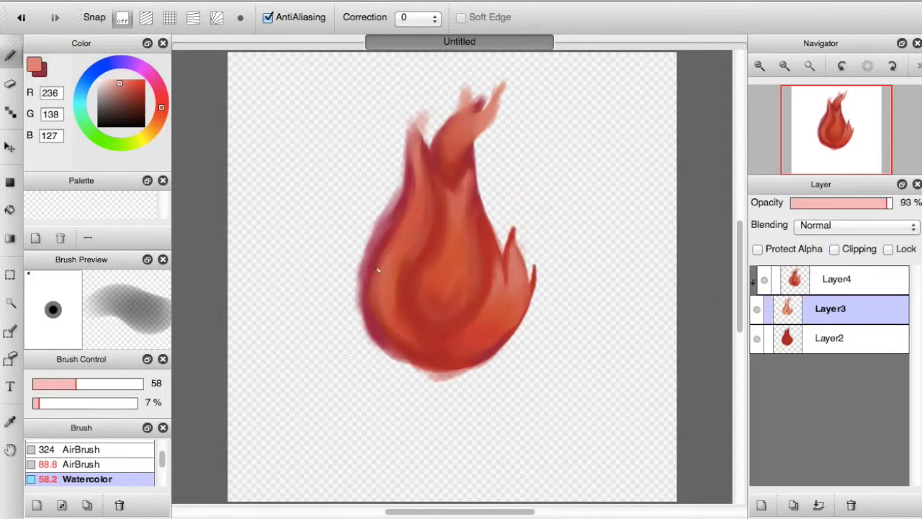
mouse_move(412, 365)
left_mouse_down()
mouse_move(364, 252)
mouse_move(404, 158)
left_mouse_up()
mouse_move(504, 245)
left_mouse_down()
mouse_move(484, 187)
mouse_move(479, 130)
left_mouse_up()
left_click_drag(525, 259, 536, 328)
Step: Add pale cream highlights to Layer4 with the Watercolor brush at size 79 and 5% opacity, and slightly lower Layer3's opacity
left_click(159, 116)
left_click(837, 279)
left_click(106, 82)
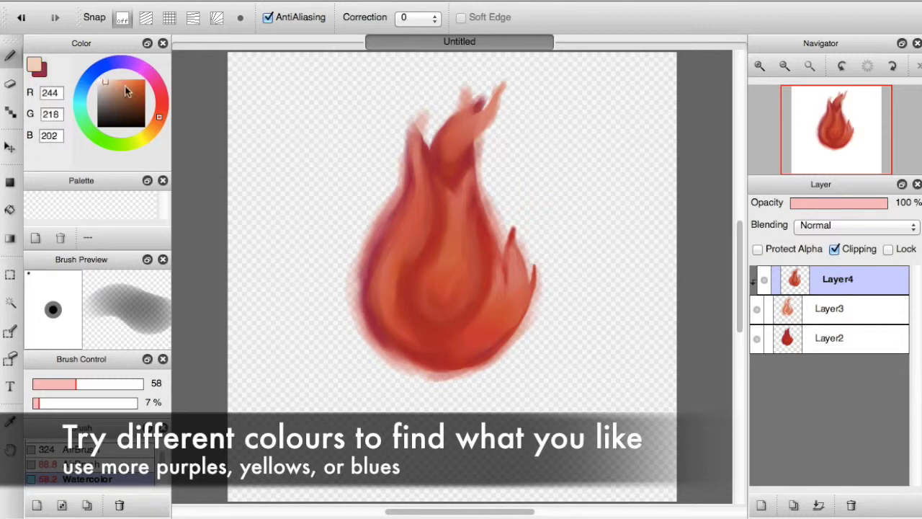
left_click(74, 402)
mouse_move(75, 383)
left_mouse_down()
mouse_move(92, 383)
mouse_move(37, 402)
left_mouse_up()
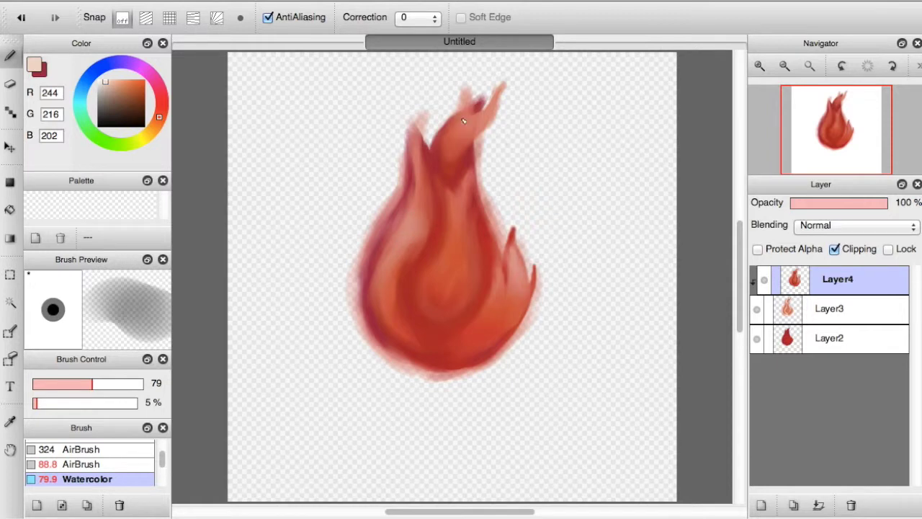
left_click_drag(463, 122, 486, 128)
left_click(838, 309)
mouse_move(888, 203)
left_mouse_down()
mouse_move(864, 203)
mouse_move(879, 203)
left_mouse_up()
Step: Add a new layer and draw bright orange accent strokes, RGB 255, 166, 59, along the flame's tongues with the Pen at size 45
left_click(761, 505)
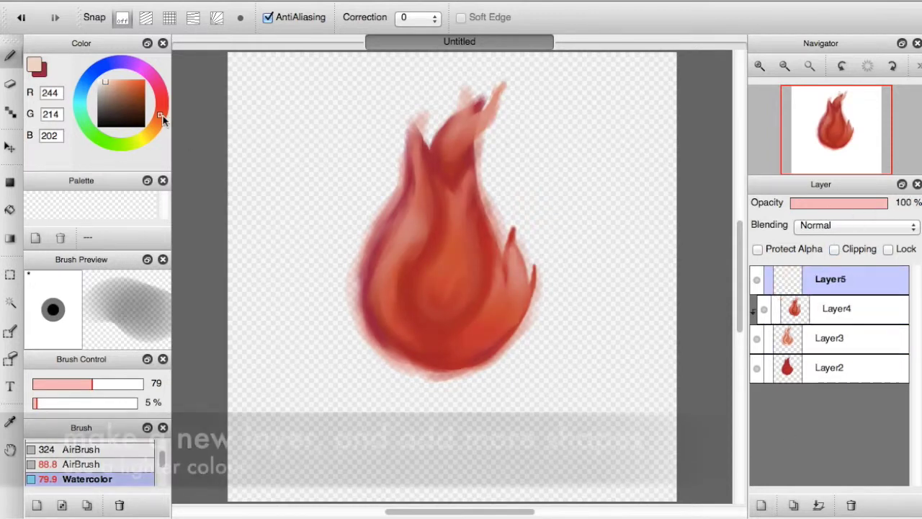
left_click(148, 133)
left_click(135, 85)
mouse_move(432, 295)
left_mouse_down()
mouse_move(457, 234)
mouse_move(467, 267)
left_mouse_up()
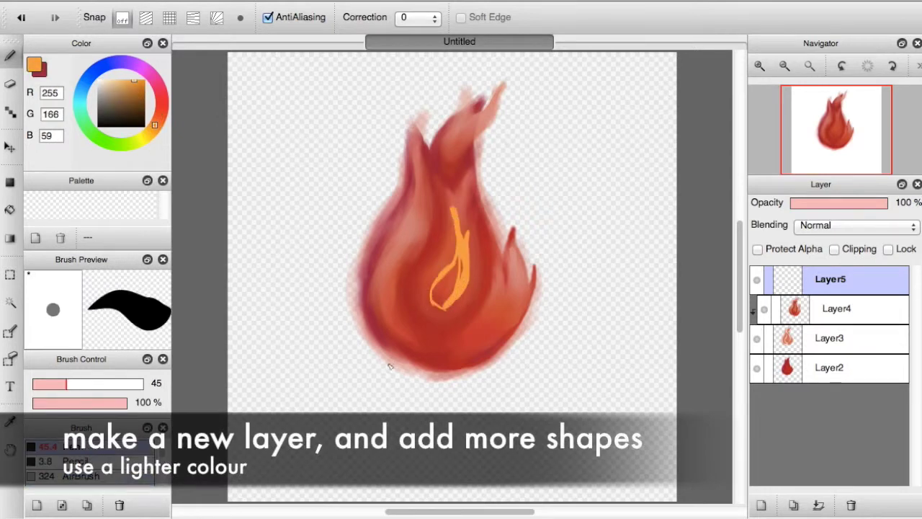
left_click_drag(393, 303, 414, 332)
left_click_drag(431, 285, 459, 295)
mouse_move(463, 146)
left_mouse_down()
mouse_move(490, 310)
mouse_move(520, 274)
mouse_move(400, 202)
mouse_move(406, 282)
left_mouse_up()
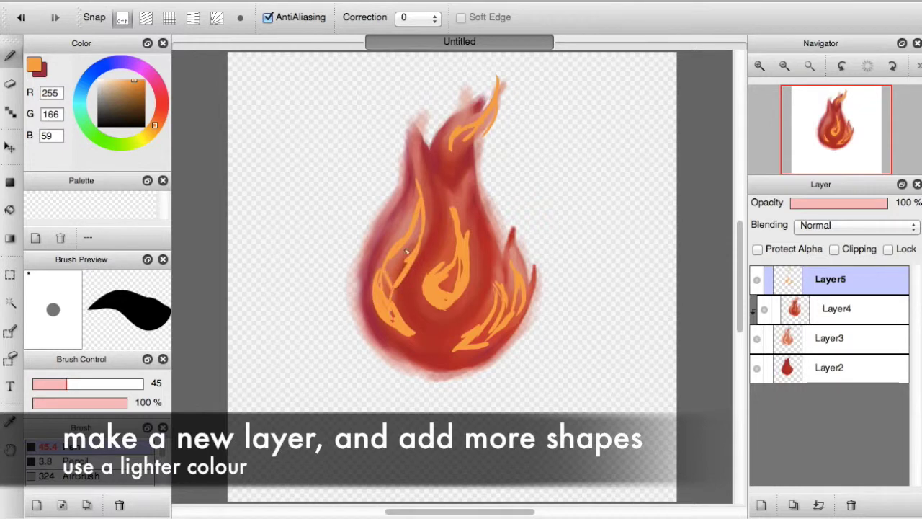
Step: Extend the bright orange accents around the flame's centre, beneath its core and up the left tongue
left_click_drag(463, 212, 461, 211)
mouse_move(432, 320)
left_mouse_down()
mouse_move(459, 339)
mouse_move(471, 292)
left_mouse_up()
left_click_drag(422, 144, 423, 209)
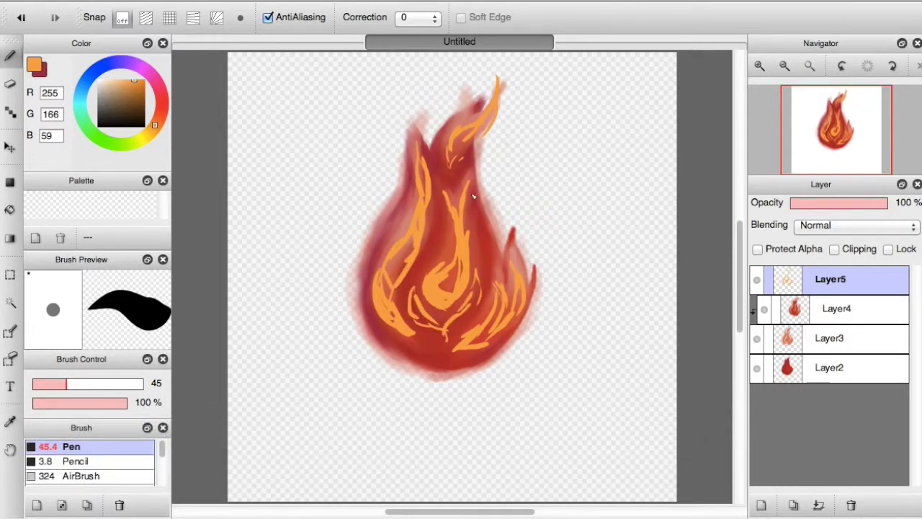
Step: Soften the bright orange accents around the flame's core with the Watercolor brush at size 41 and 5% opacity
scroll(130, 465, "down", 3)
left_click(130, 477)
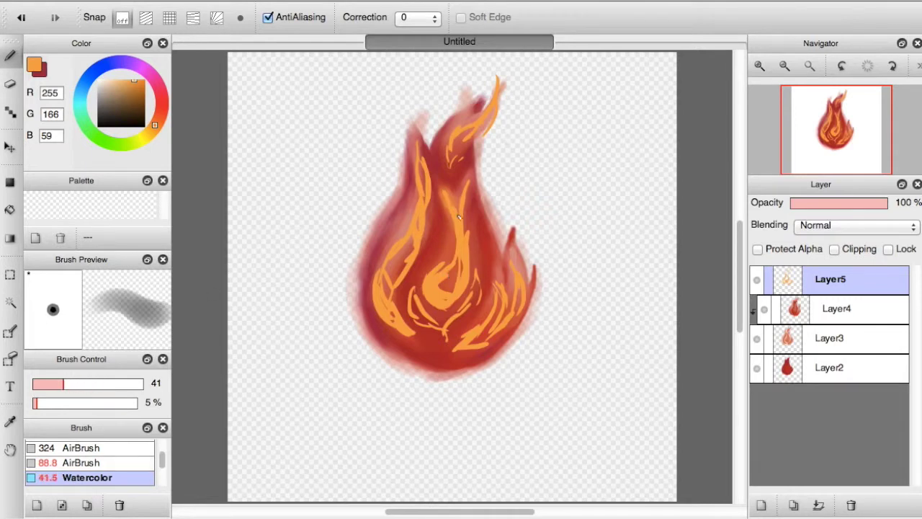
mouse_move(461, 258)
left_mouse_down()
mouse_move(466, 223)
mouse_move(439, 302)
mouse_move(472, 288)
mouse_move(445, 339)
mouse_move(478, 285)
left_mouse_up()
Step: Reduce the Watercolor brush to size 20 and blend the orange strokes beneath the core and in the lower right tongue
key("bracketleft")
key("bracketleft")
key("bracketleft")
key("bracketleft")
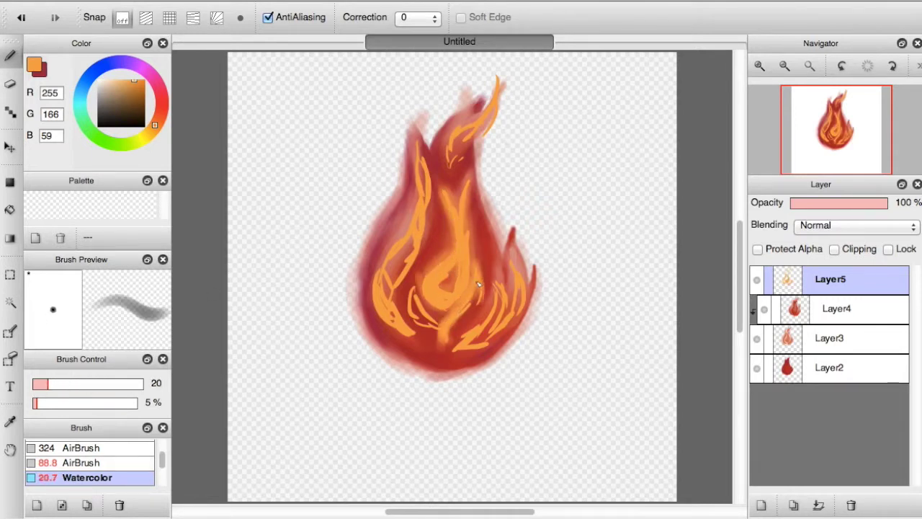
left_click_drag(475, 336, 497, 286)
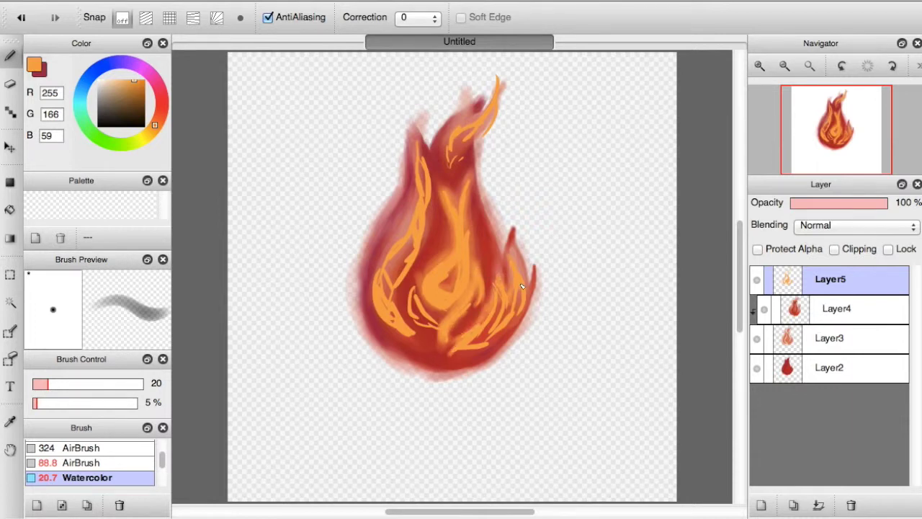
mouse_move(453, 333)
left_mouse_down()
mouse_move(375, 308)
mouse_move(436, 330)
left_mouse_up()
left_click_drag(410, 281, 432, 332)
Step: Blend the orange accents in the left and upper tongues and beside the core with the Watercolor brush at size 29
key("bracketright")
mouse_move(428, 168)
left_mouse_down()
mouse_move(422, 230)
mouse_move(395, 286)
left_mouse_up()
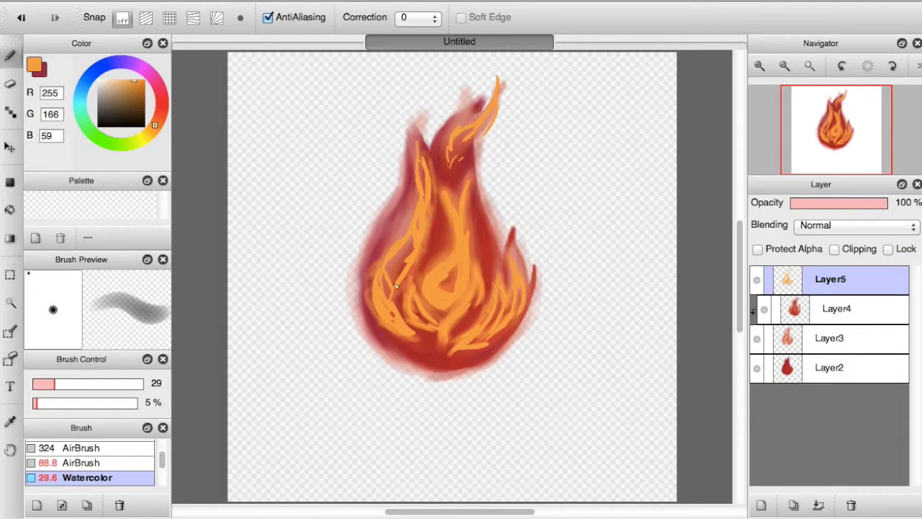
mouse_move(397, 238)
left_mouse_down()
mouse_move(399, 284)
mouse_move(423, 324)
mouse_move(439, 231)
left_mouse_up()
left_click_drag(492, 259, 482, 203)
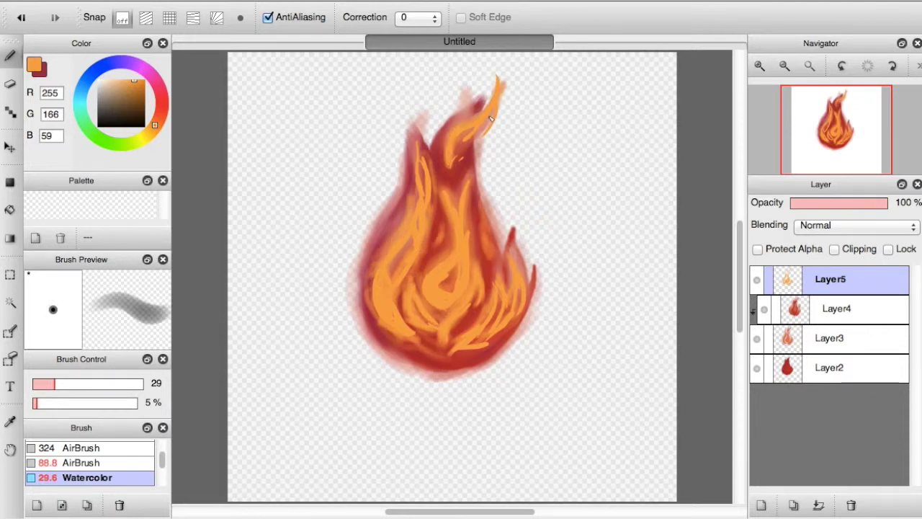
mouse_move(462, 150)
left_mouse_down()
mouse_move(425, 180)
mouse_move(436, 248)
left_mouse_up()
mouse_move(490, 299)
left_mouse_down()
mouse_move(504, 339)
mouse_move(486, 315)
left_mouse_up()
Step: Erase the solid orange patch in the flame's core at size 24 and return to the Watercolor brush
key("e")
mouse_move(441, 285)
left_mouse_down()
mouse_move(465, 254)
mouse_move(459, 291)
left_mouse_up()
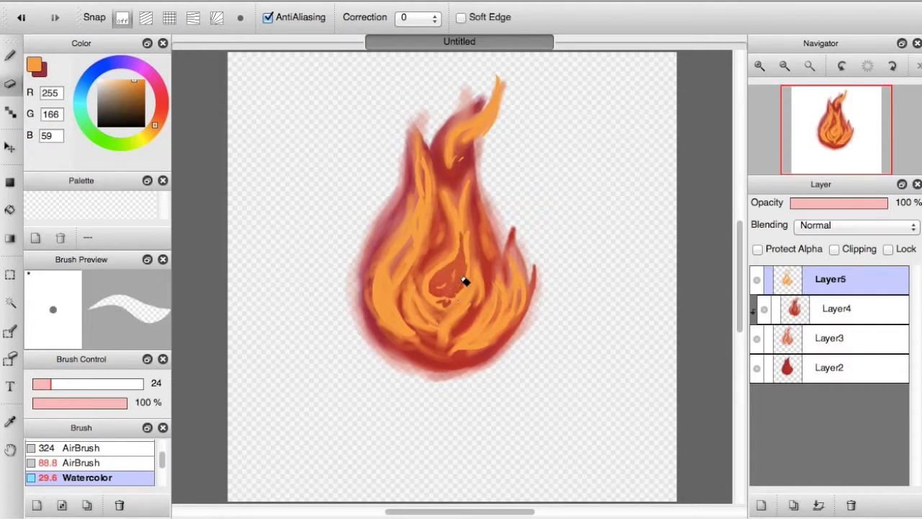
key("b")
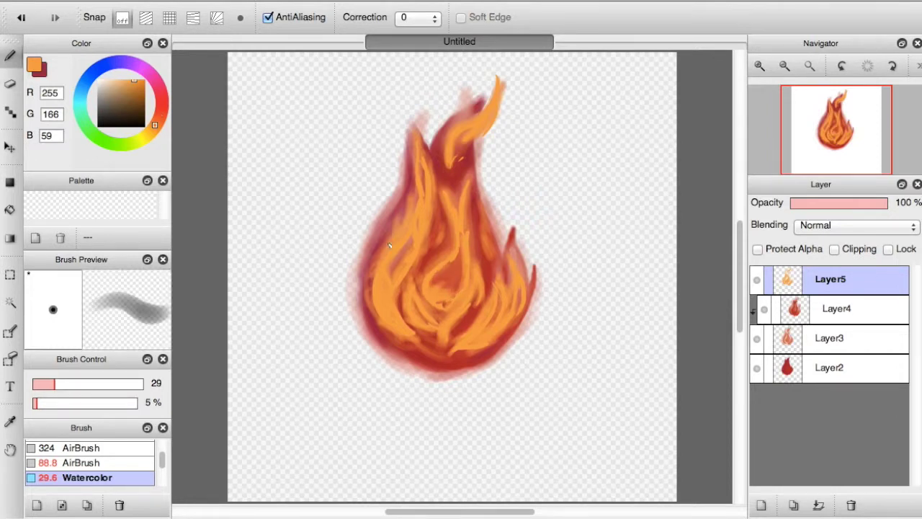
Step: Lower Layer5's opacity to 82%, pick red-orange, RGB 255, 102, 36, and add a new clipped layer above it
left_click_drag(829, 216, 876, 209)
left_click_drag(154, 125, 160, 115)
left_click(760, 504)
left_click(834, 248)
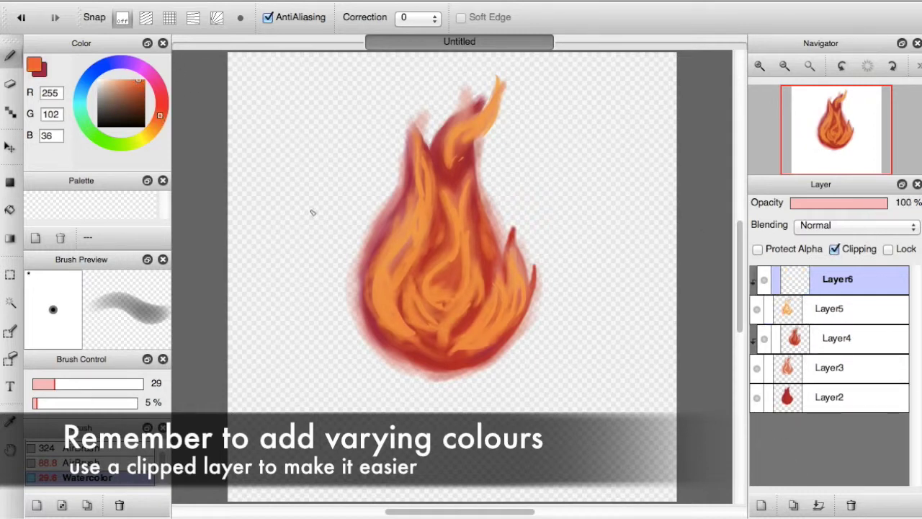
Step: Tint the clipped orange accents with varied colours on Layer6, using the Watercolor brush at size 80 and 1% opacity
key("bracketleft")
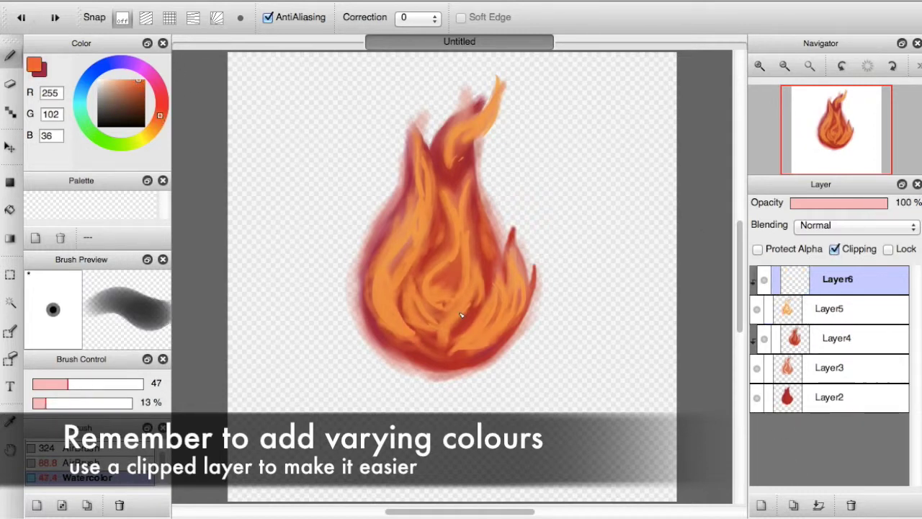
key("bracketright")
key("bracketright")
key("bracketright")
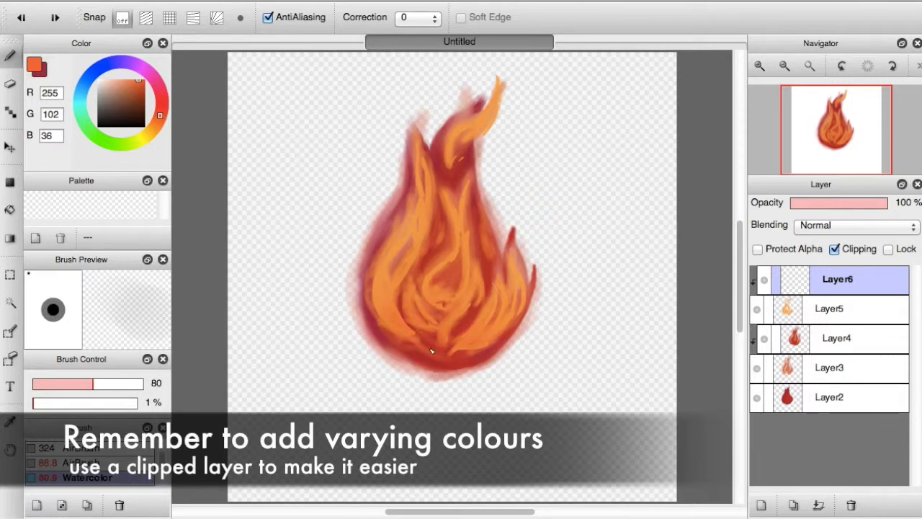
left_click_drag(468, 368, 398, 248)
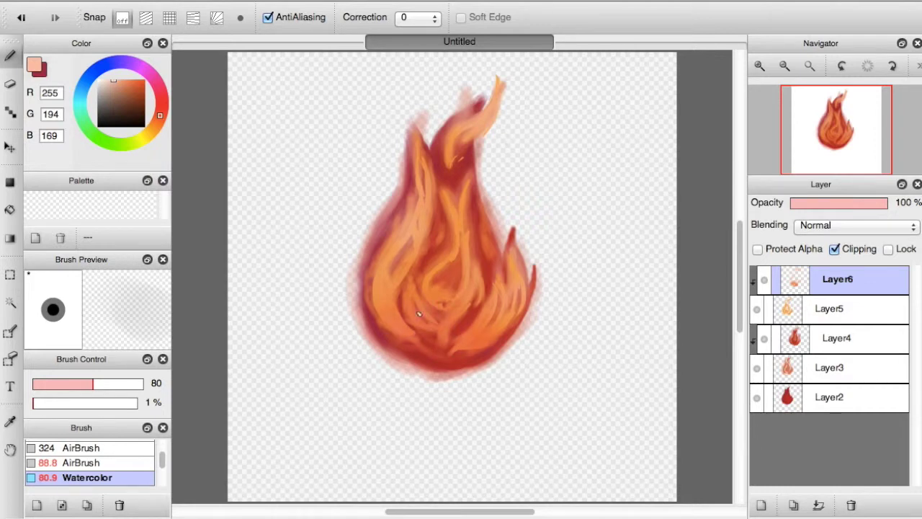
Step: Add a new layer and draw yellow Pen strokes, RGB 255, 214, 28, rising from the flame's bottom to its centre
left_click(770, 504)
left_click(140, 81)
left_click_drag(160, 115, 147, 134)
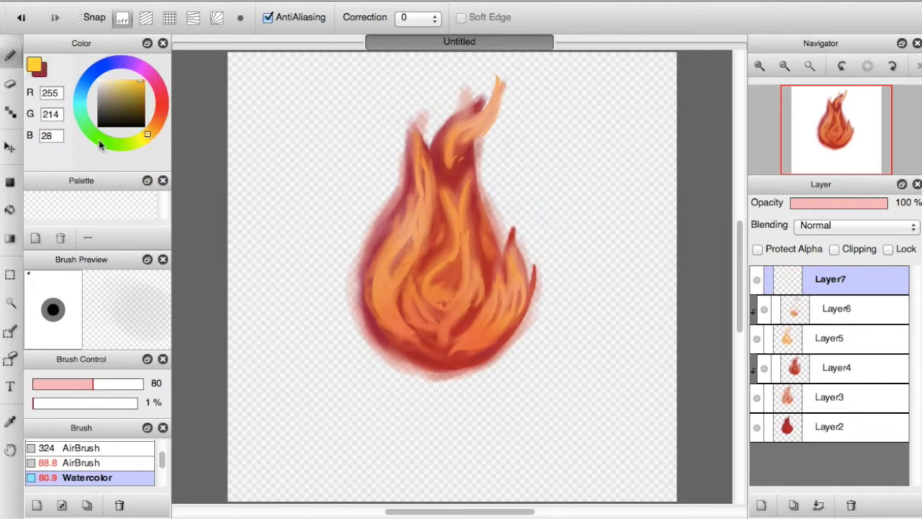
scroll(164, 453, "up", 2)
left_click(72, 440)
mouse_move(402, 290)
left_mouse_down()
mouse_move(431, 349)
mouse_move(425, 297)
mouse_move(468, 274)
mouse_move(414, 339)
mouse_move(440, 351)
mouse_move(380, 273)
mouse_move(423, 317)
mouse_move(452, 196)
left_mouse_up()
Step: Thin and shape the yellow strokes at the flame's bottom with the Eraser
key("e")
mouse_move(430, 344)
left_mouse_down()
mouse_move(470, 301)
mouse_move(456, 312)
mouse_move(453, 346)
mouse_move(467, 354)
mouse_move(452, 352)
mouse_move(468, 309)
mouse_move(402, 329)
mouse_move(413, 348)
mouse_move(390, 310)
mouse_move(415, 330)
mouse_move(473, 348)
left_mouse_up()
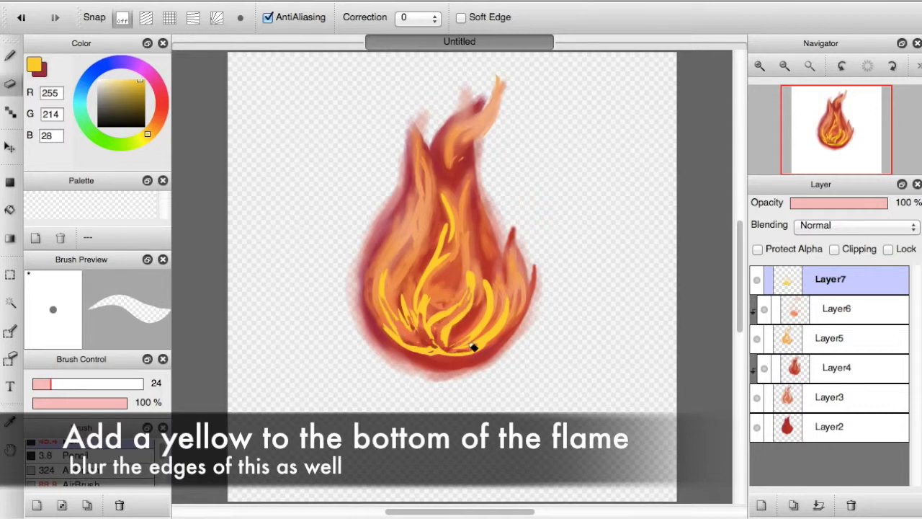
key("b")
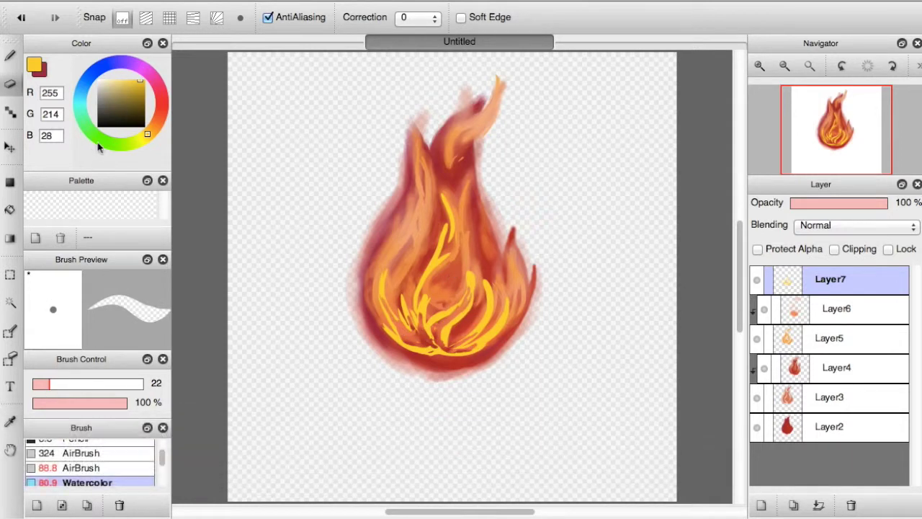
Step: Soften the lower yellow strokes with the Watercolor brush at size 21 and 1% opacity
key("b")
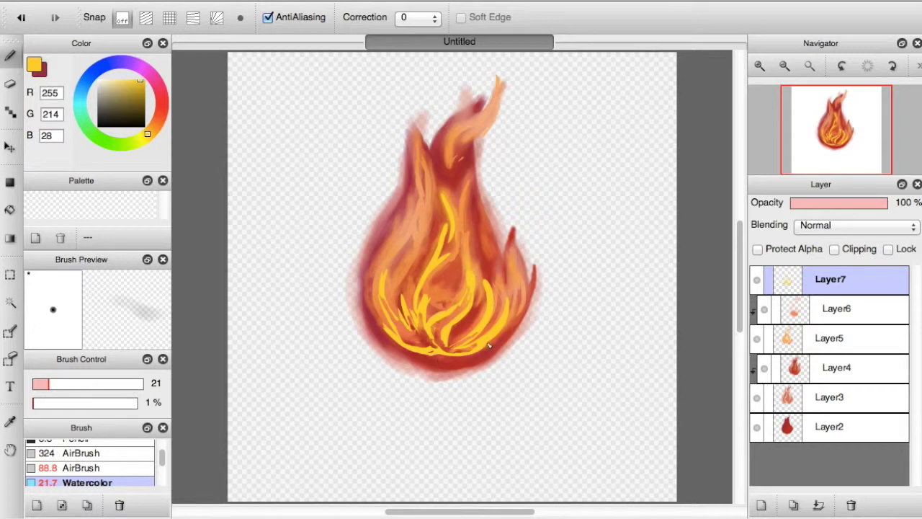
left_click_drag(490, 295, 478, 243)
mouse_move(401, 309)
left_mouse_down()
mouse_move(428, 293)
mouse_move(426, 320)
mouse_move(441, 316)
mouse_move(426, 319)
mouse_move(442, 253)
mouse_move(421, 279)
mouse_move(448, 239)
left_mouse_up()
mouse_move(393, 331)
left_mouse_down()
mouse_move(492, 360)
mouse_move(417, 361)
mouse_move(518, 343)
left_mouse_up()
Step: Draw more yellow Pen strokes along the flame's left, lower and right outer edges on Layer7
scroll(120, 453, "up", 3)
left_click(118, 451)
left_click_drag(374, 322, 401, 225)
left_click_drag(520, 258, 530, 298)
Step: Blend the yellow edge strokes into the flame with the Watercolor brush at size 21 and 1% opacity
scroll(108, 461, "down", 2)
left_click(86, 481)
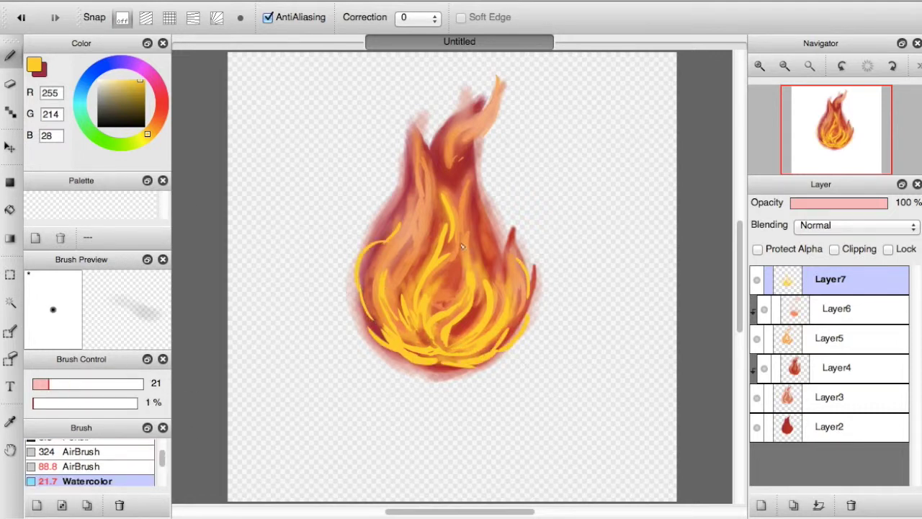
left_click_drag(358, 293, 376, 342)
left_click_drag(516, 346, 503, 342)
left_click_drag(393, 244, 397, 229)
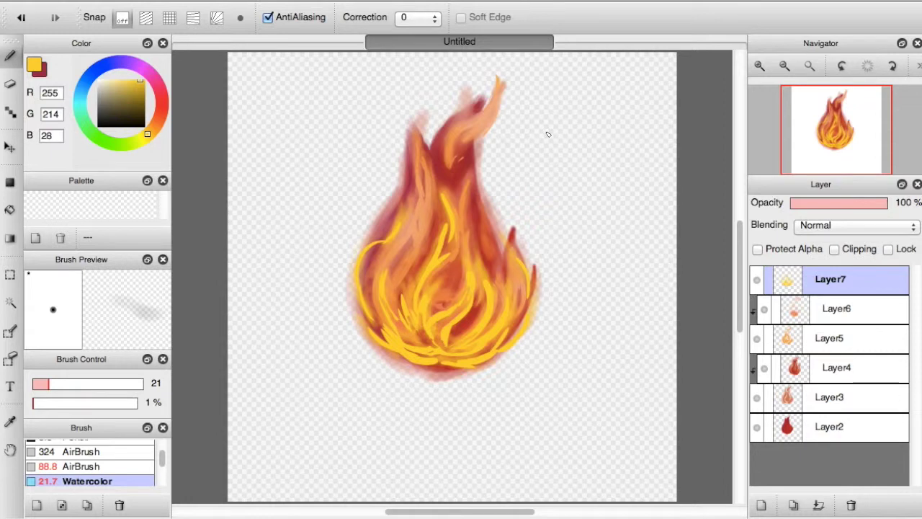
Step: Raise the Watercolor brush opacity to 4% and blend yellow along the flame's bottom edge and lower left strokes
left_click(37, 402)
left_click_drag(461, 369, 419, 369)
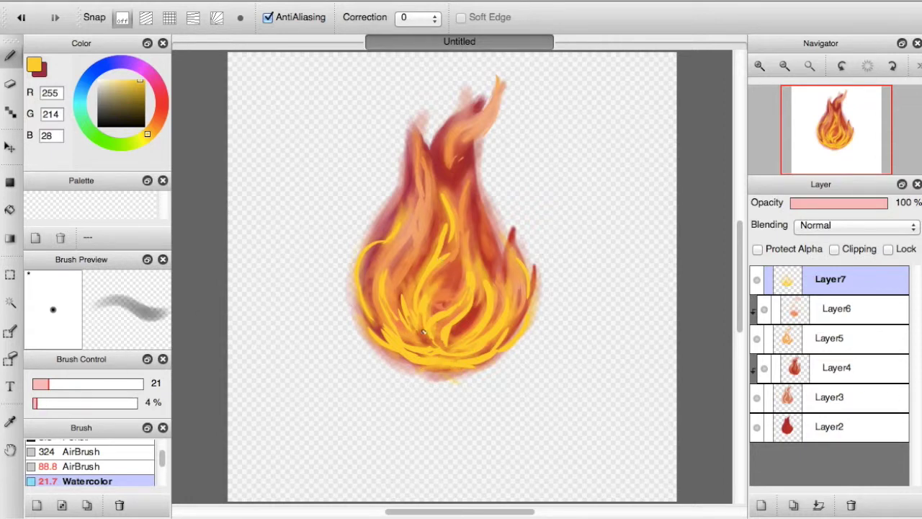
left_click_drag(401, 302, 405, 304)
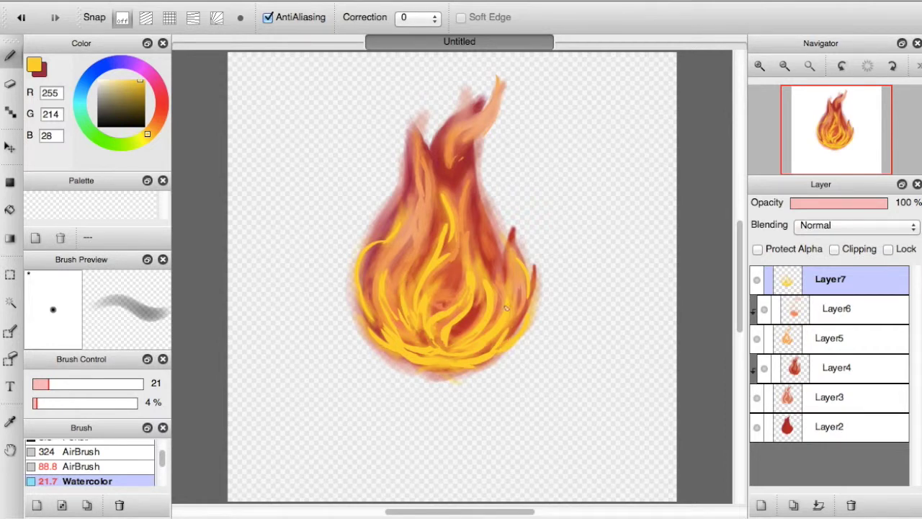
Step: Add a clipped layer above Layer7 and lighten the lower yellow strokes with pale yellow, RGB 255, 236, 150, at brush size 60
left_click(118, 81)
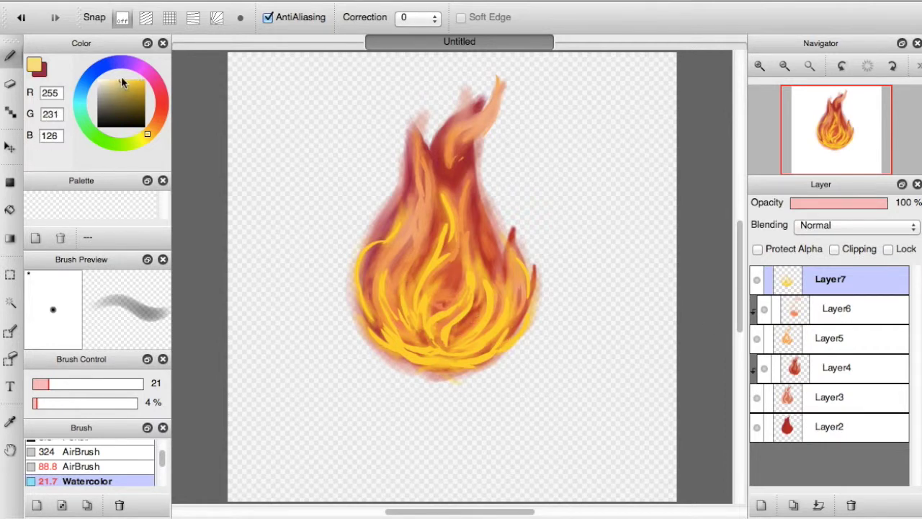
left_click(761, 505)
left_click(834, 249)
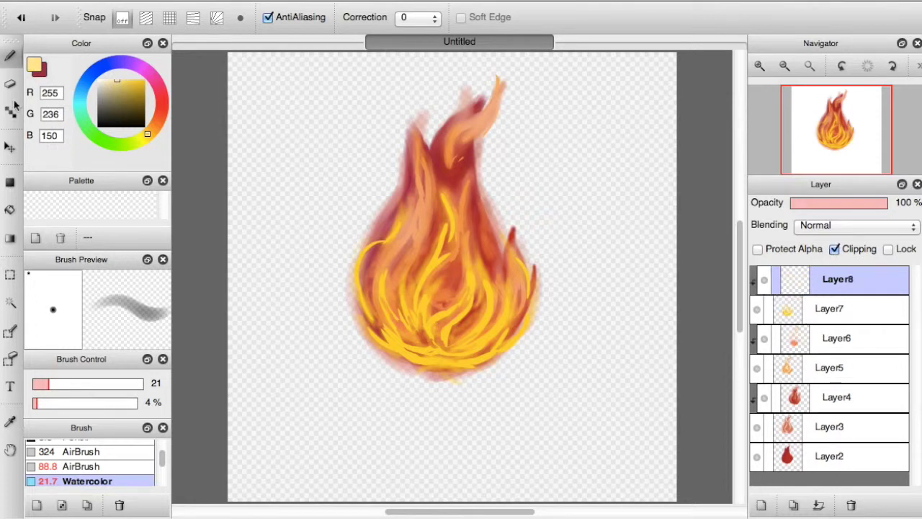
left_click_drag(49, 383, 77, 383)
mouse_move(451, 277)
left_mouse_down()
mouse_move(432, 353)
mouse_move(517, 291)
left_mouse_up()
Step: Tint the lower left yellow strokes with orange, RGB 255, 163, 63, on Layer8
left_click(155, 123)
left_click_drag(123, 80, 133, 79)
mouse_move(360, 288)
left_mouse_down()
mouse_move(440, 262)
mouse_move(423, 296)
left_mouse_up()
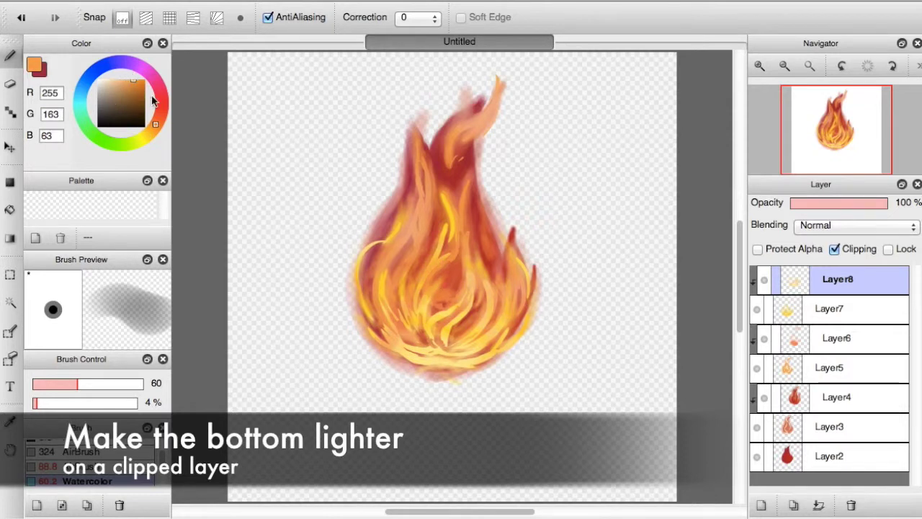
Step: Pick a saturated yellow, RGB 255, 204, 0, and switch to Layer5 to warm the left tongue
left_click(148, 133)
left_click(144, 84)
left_click(144, 82)
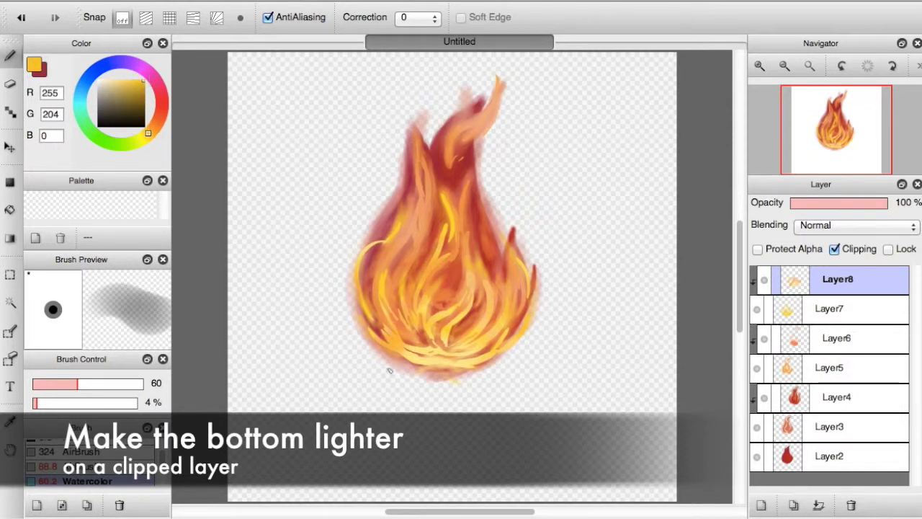
key("Down")
key("Down")
key("Down")
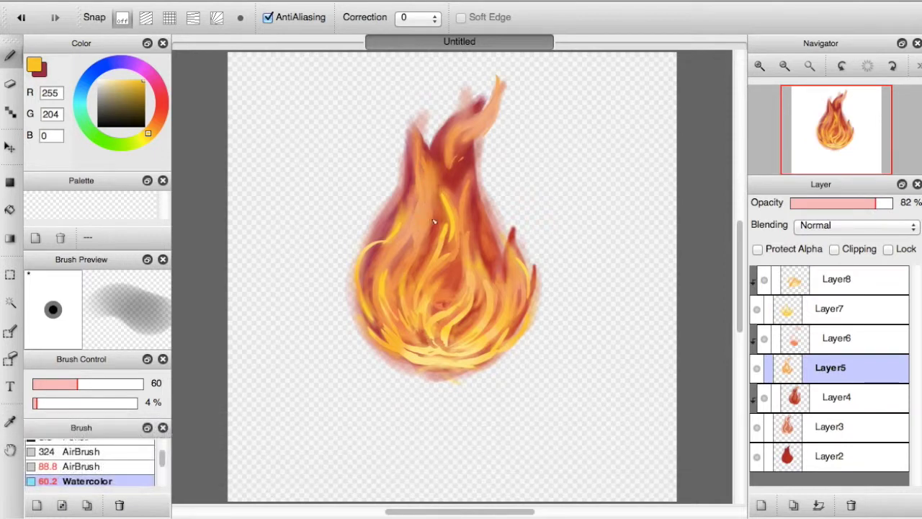
Step: On Layer8, lighten the yellow strokes with peach, RGB 255, 225, 181, and cream, RGB 255, 245, 232, and set layer opacity to 94%
left_click(773, 272)
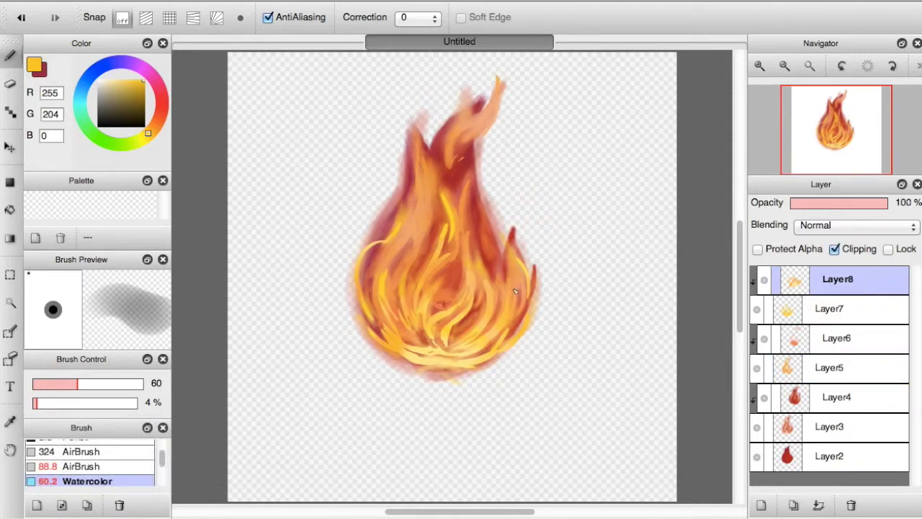
left_click(157, 121)
left_click(141, 85)
left_click(124, 81)
left_click(113, 79)
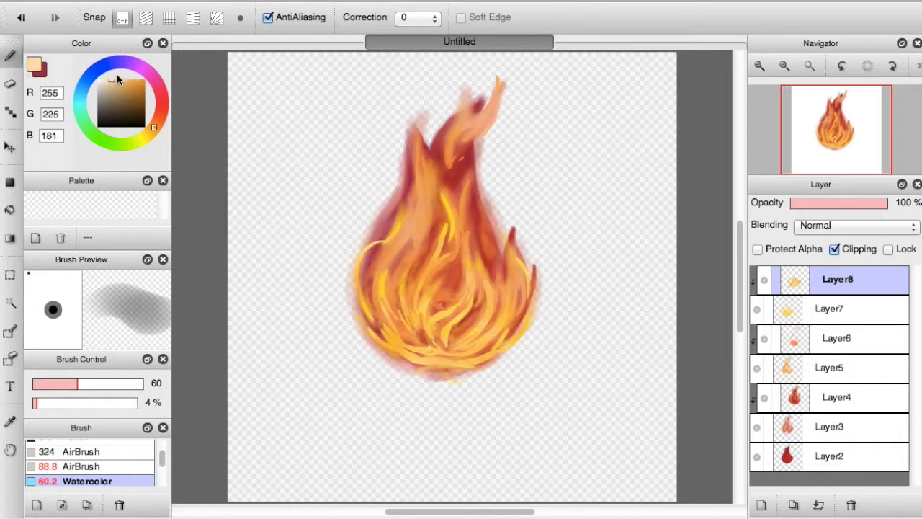
left_click(102, 79)
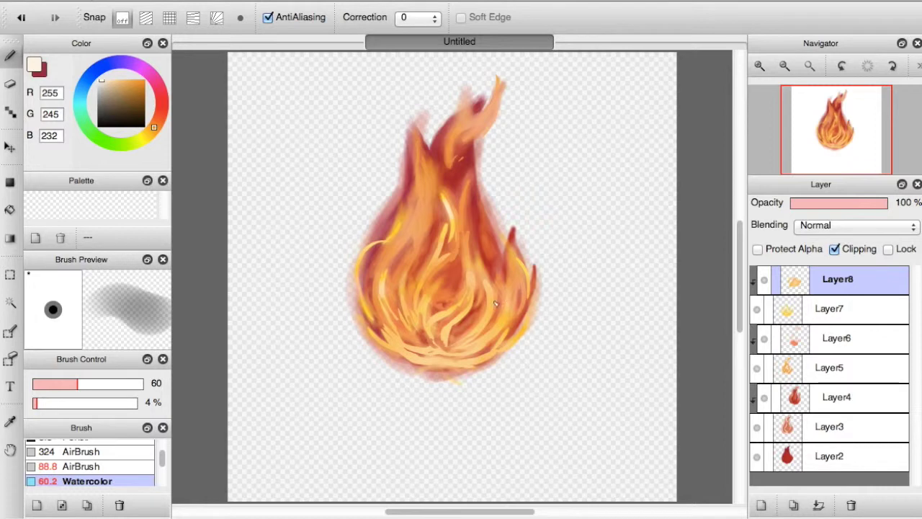
left_click_drag(828, 202, 890, 203)
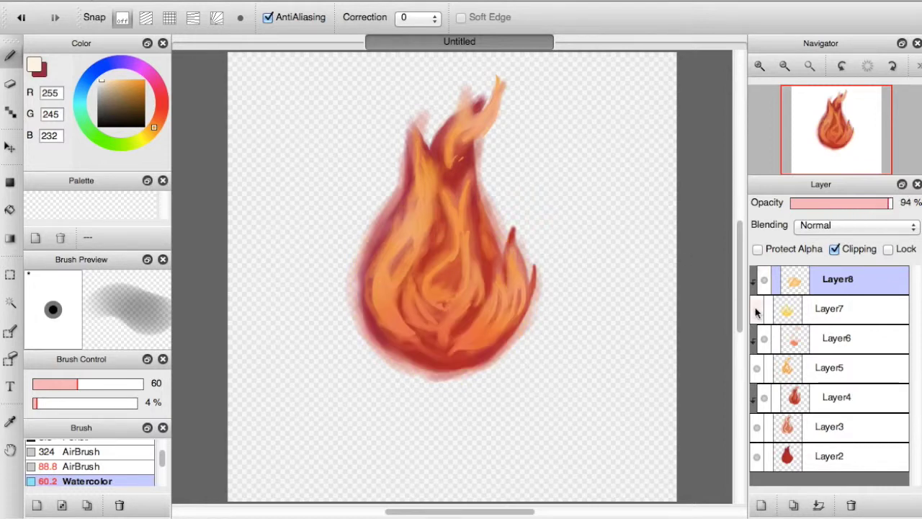
Step: Hide Layer4 and delete Layer3 with the soft pink halo
left_click(763, 397)
left_click(763, 425)
key("Delete")
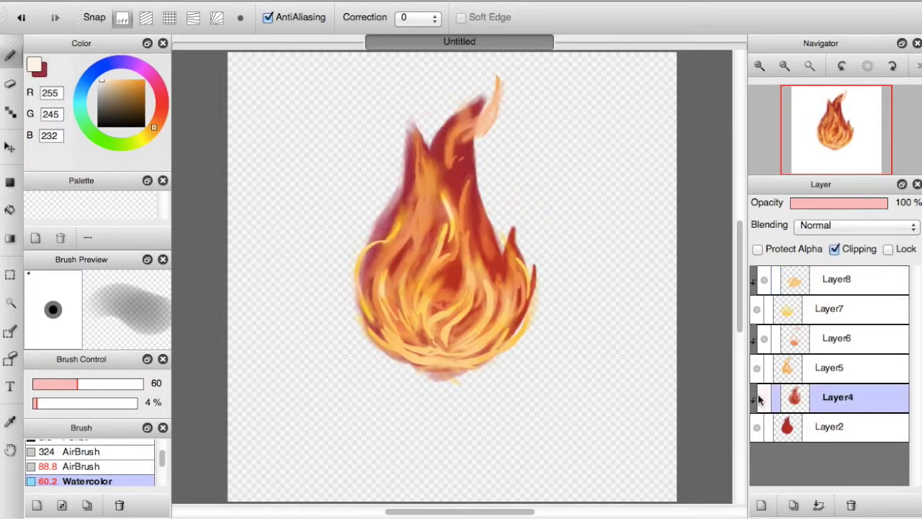
Step: On Layer2, paint dark red wisps, RGB 179, 31, 59, along the flame's outer edges with the Watercolor brush at size 35
left_click(764, 426)
left_click(452, 277, "alt")
key("bracketleft")
key("bracketleft")
key("bracketleft")
mouse_move(516, 216)
left_mouse_down()
mouse_move(509, 266)
mouse_move(512, 216)
mouse_move(537, 317)
mouse_move(505, 260)
mouse_move(487, 155)
left_mouse_up()
left_click_drag(397, 169, 398, 205)
Step: Select Layer8 and shade the clipped strokes around the core and up the left tongue with dark red
left_click(430, 324, "ctrl")
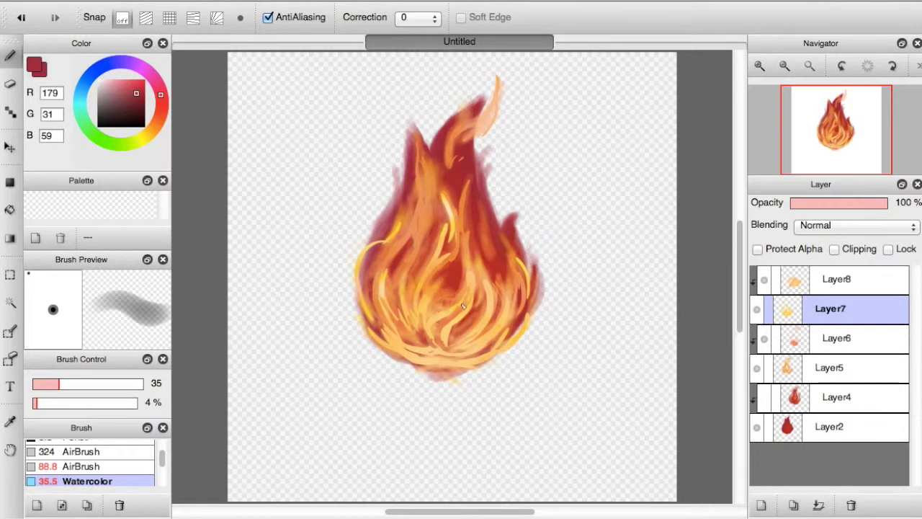
left_click(430, 317, "ctrl")
left_click_drag(495, 292, 479, 342)
left_click_drag(405, 210, 388, 239)
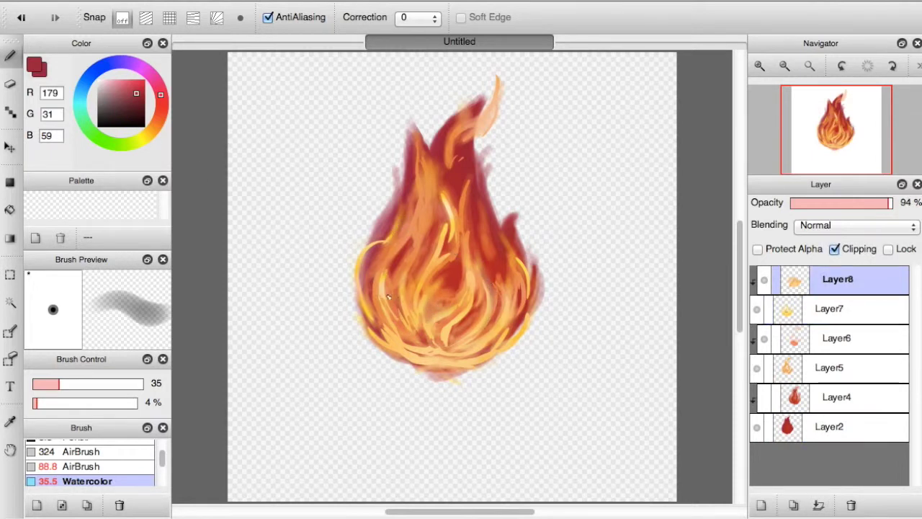
mouse_move(447, 219)
left_mouse_down()
mouse_move(438, 188)
mouse_move(428, 261)
left_mouse_up()
Step: On Layer6, shade the orange accents between the upper tongues with dark red, and reselect Layer8
left_click(833, 427)
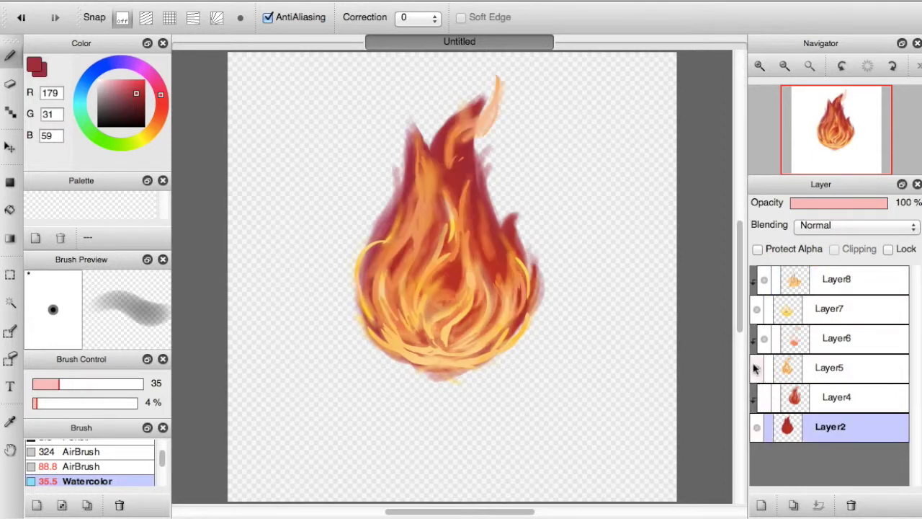
left_click(755, 369)
left_click_drag(790, 204, 868, 204)
left_click(835, 338)
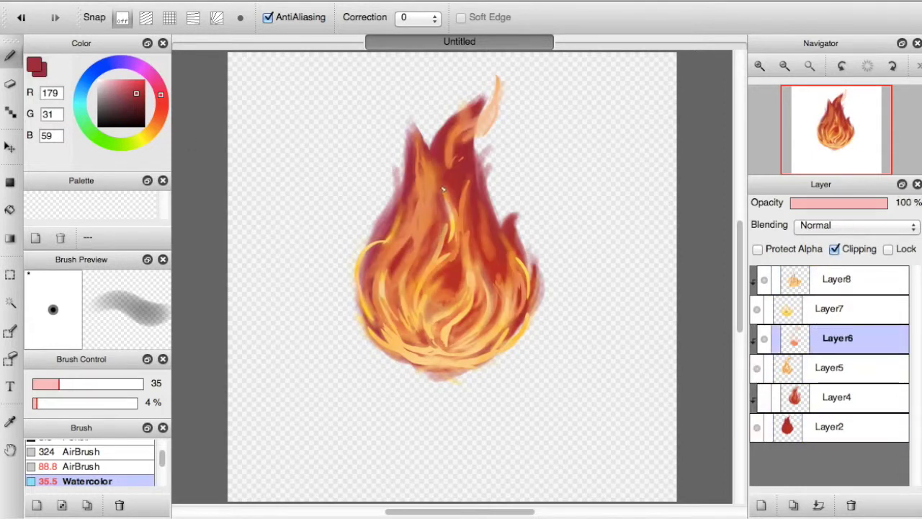
left_click_drag(437, 210, 431, 169)
left_click_drag(447, 135, 445, 171)
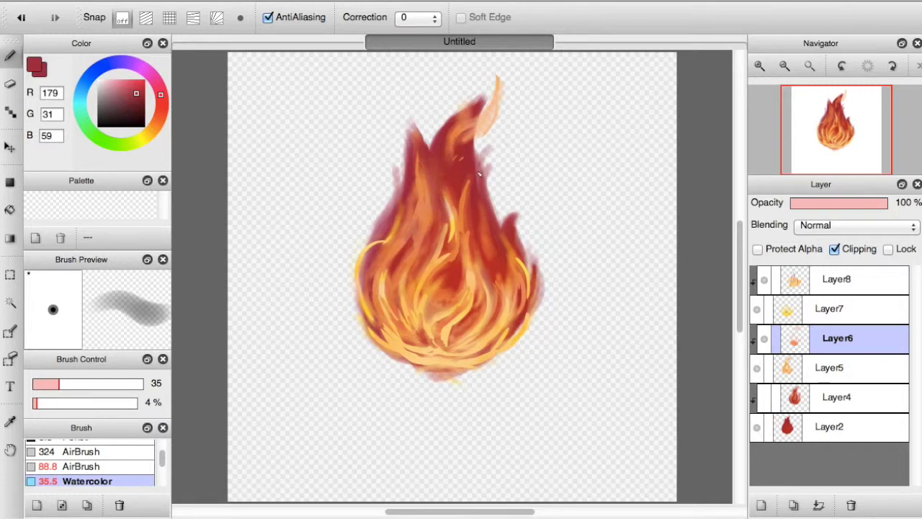
left_click(836, 281)
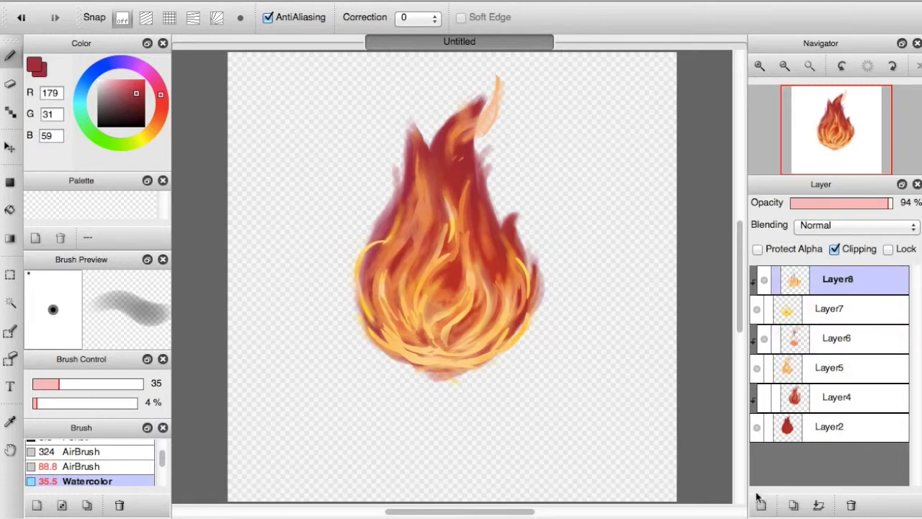
Step: On a new Overlay layer, paint a light blue glow, RGB 122, 129, 255, around the flame's lower edges with the Watercolor brush at size 132
left_click(761, 505)
left_click(839, 225)
left_click(841, 239)
left_click(98, 69)
left_click(123, 80)
left_click_drag(58, 383, 128, 384)
mouse_move(504, 370)
left_mouse_down()
mouse_move(389, 357)
mouse_move(361, 260)
left_mouse_up()
mouse_move(368, 317)
left_mouse_down()
mouse_move(410, 115)
mouse_move(533, 310)
left_mouse_up()
Step: Keep the glow layer on Overlay, erase excess glow over the flame, and extend the blue around its base, sides and upper left tip
left_click(840, 225)
left_click(817, 247)
key("e")
mouse_move(397, 173)
left_mouse_down()
mouse_move(414, 142)
mouse_move(443, 144)
mouse_move(430, 165)
mouse_move(495, 199)
mouse_move(513, 364)
mouse_move(533, 351)
left_mouse_up()
key("b")
mouse_move(368, 307)
left_mouse_down()
mouse_move(505, 216)
mouse_move(468, 361)
mouse_move(411, 356)
mouse_move(426, 312)
left_mouse_up()
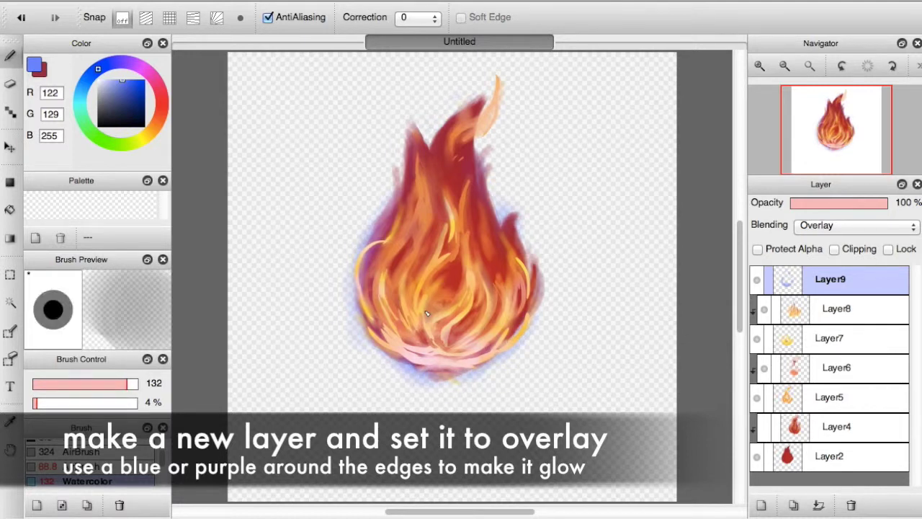
left_click_drag(514, 308, 469, 345)
mouse_move(447, 169)
left_mouse_down()
mouse_move(422, 139)
mouse_move(452, 111)
mouse_move(402, 151)
left_mouse_up()
Step: Paint a purple glow, RGB 236, 122, 255, around the flame's right and upper edges, and undo the excess strokes
left_click(135, 65)
mouse_move(436, 90)
left_mouse_down()
mouse_move(501, 184)
mouse_move(515, 83)
left_mouse_up()
left_click(21, 17)
left_click(21, 18)
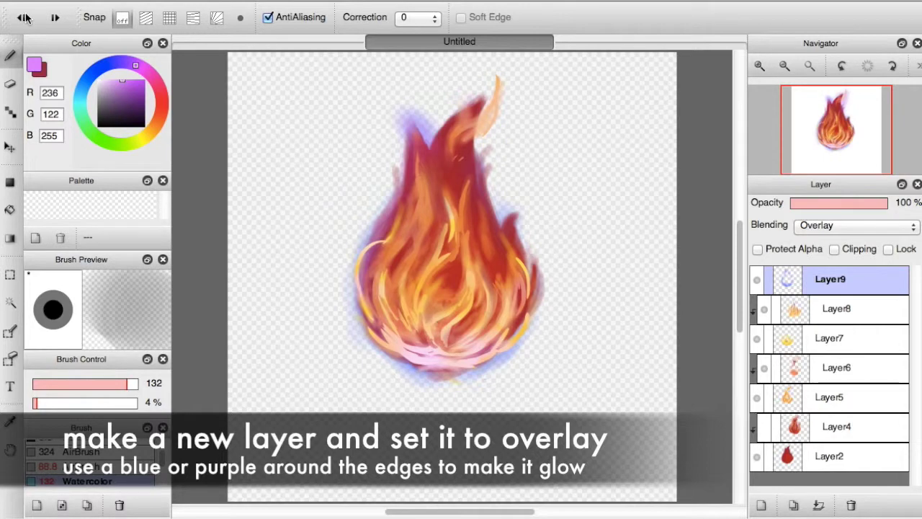
left_click(21, 17)
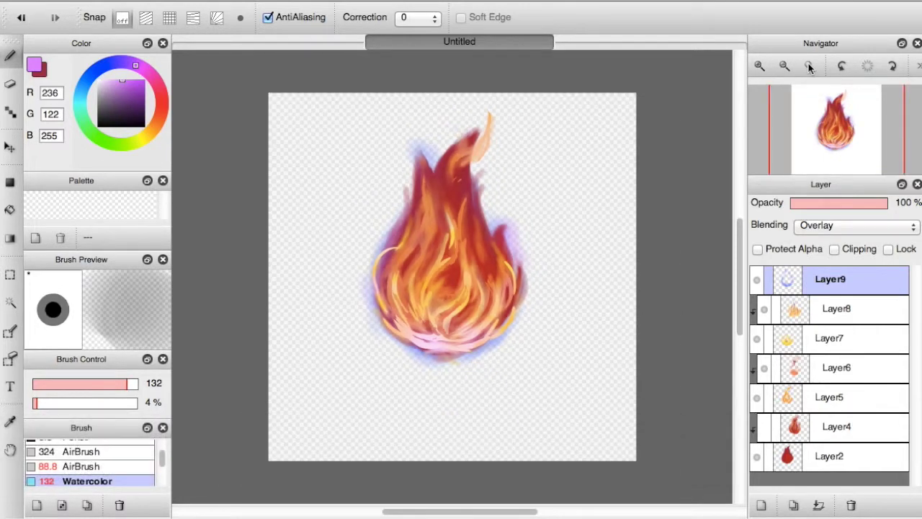
Step: On a new layer, draw blue-grey smoke curls, RGB 184, 172, 208, around the flame with the Pen brush
left_click(760, 504)
left_click(113, 63)
left_click(105, 92)
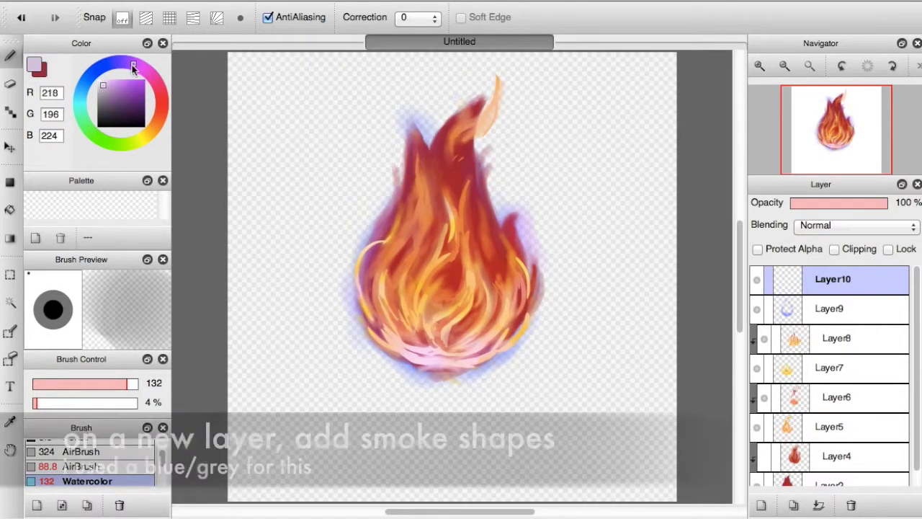
left_click(105, 88)
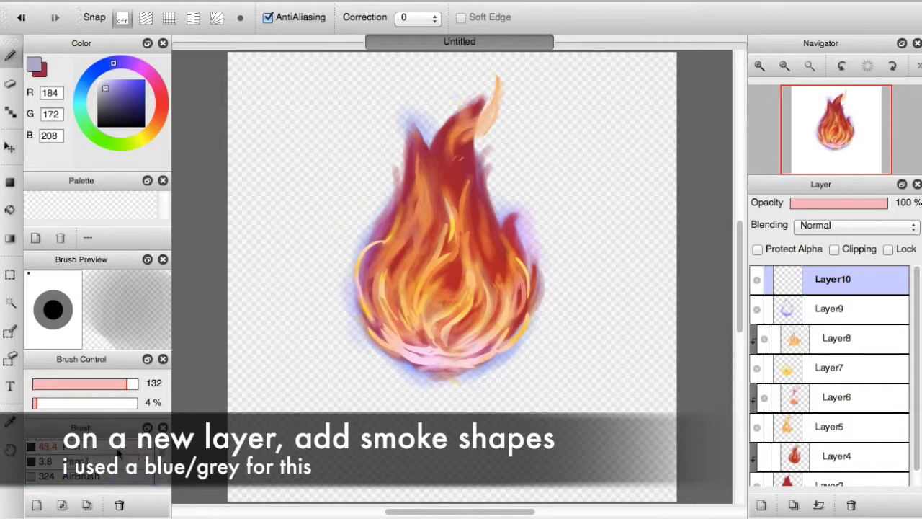
scroll(72, 461, "up", 2)
left_click(72, 446)
left_click_drag(517, 137, 422, 373)
left_click_drag(436, 241, 533, 127)
mouse_move(497, 166)
left_mouse_down()
mouse_move(403, 345)
mouse_move(432, 392)
left_mouse_up()
Step: Set the smoke layer's blending mode to Overlay and move it directly below Layer9
left_click(835, 222)
left_click(828, 247)
left_click(829, 225)
left_click(821, 235)
mouse_move(847, 308)
left_mouse_down()
mouse_move(839, 468)
mouse_move(849, 445)
mouse_move(822, 465)
mouse_move(830, 292)
left_mouse_up()
Step: Add more smoke curls along the flame's sides and lower edges with the Pen at size 109, and lower the layer's opacity to 43%
mouse_move(401, 241)
left_mouse_down()
mouse_move(403, 303)
mouse_move(385, 349)
left_mouse_up()
left_click_drag(508, 353, 561, 263)
mouse_move(351, 266)
left_mouse_down()
mouse_move(339, 317)
mouse_move(364, 346)
left_mouse_up()
left_click_drag(347, 231, 338, 263)
left_click_drag(537, 220, 528, 260)
left_click_drag(888, 202, 835, 203)
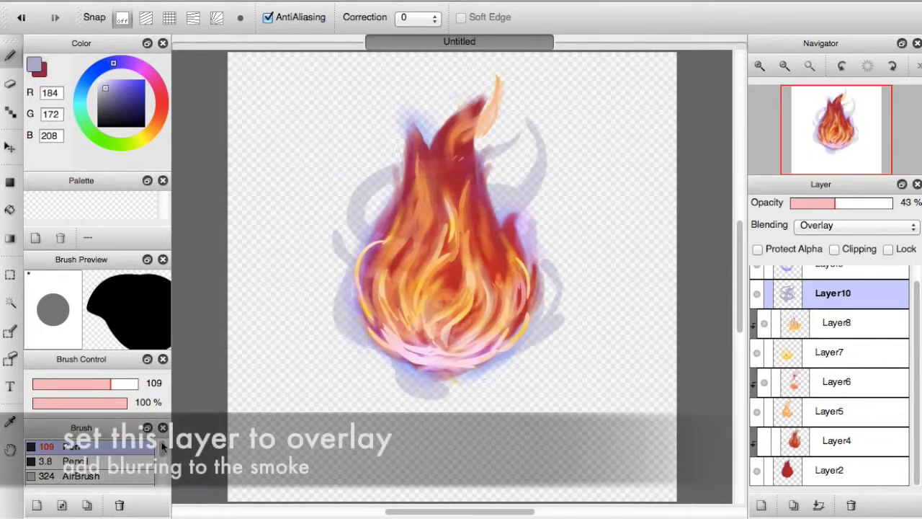
Step: Blur the smoke around the flame with soft blue-grey strokes, using the Watercolor brush at size 132
scroll(161, 447, "down", 2)
left_click(154, 469)
left_click_drag(373, 244, 368, 155)
left_click_drag(363, 223, 389, 183)
mouse_move(541, 216)
left_mouse_down()
mouse_move(531, 155)
mouse_move(484, 180)
left_mouse_up()
left_click_drag(327, 281, 333, 339)
mouse_move(447, 389)
left_mouse_down()
mouse_move(547, 302)
mouse_move(569, 317)
left_mouse_up()
left_click_drag(843, 205, 837, 209)
left_click_drag(352, 279, 333, 260)
left_click_drag(443, 95, 397, 166)
Step: On a new layer above Layer8, paint pale lilac highlights, RGB 239, 232, 255, at the flame's base with the Pen at size 22
key("super+shift+n")
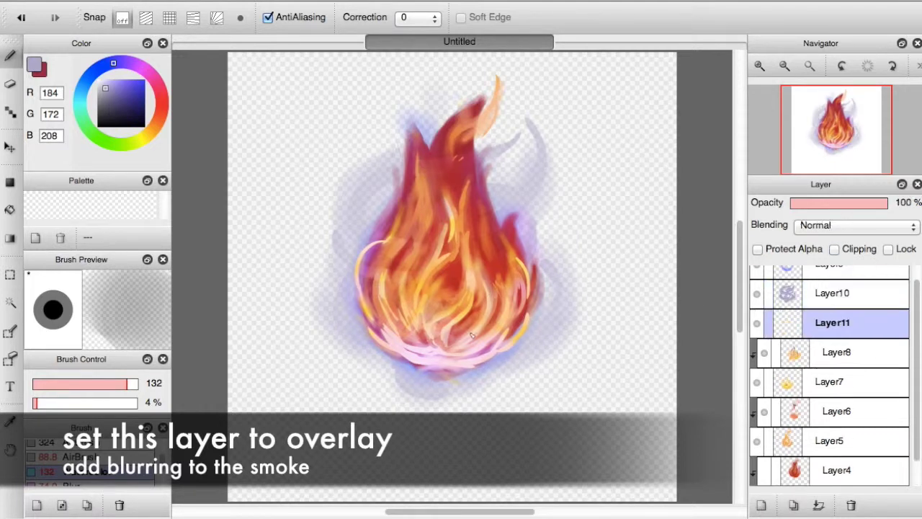
left_click(102, 81)
left_click(71, 446)
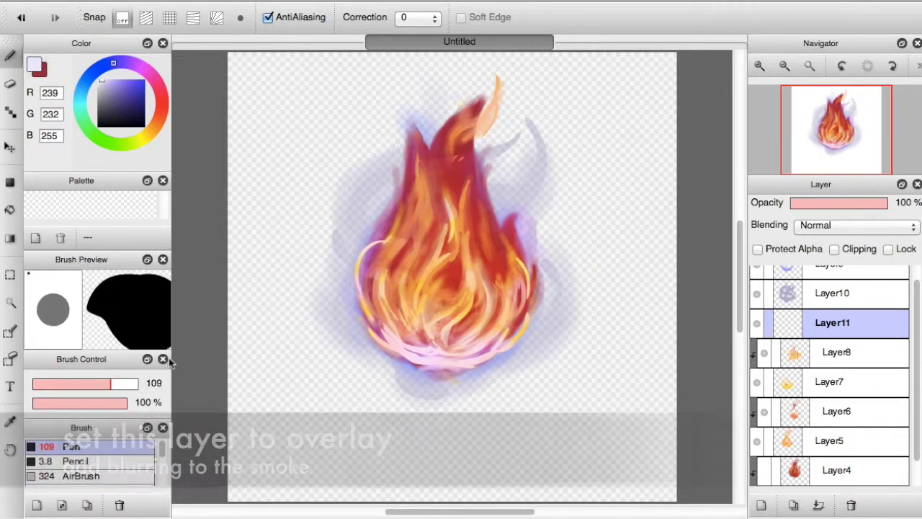
left_click_drag(442, 357, 424, 361)
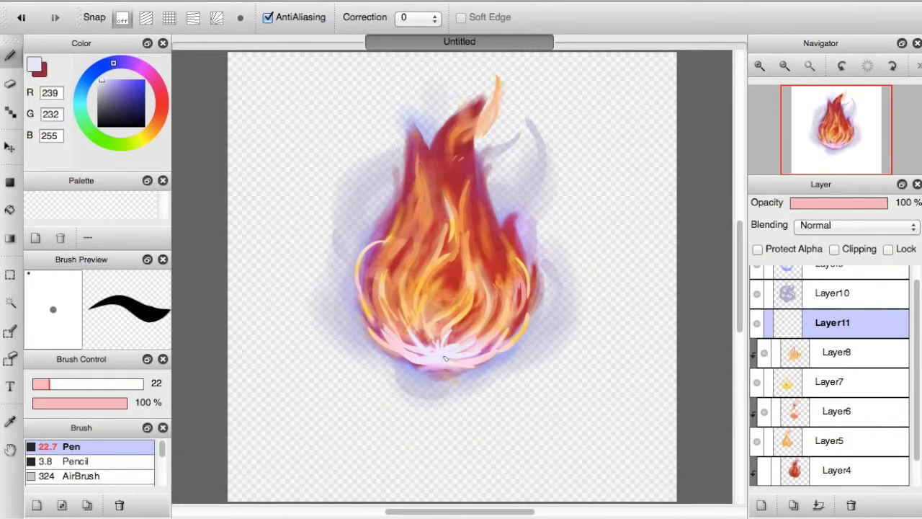
Step: Set the highlight layer's opacity to 75% and draw thin pale streaks inside the flame, trimming them with the eraser
left_click(860, 202)
left_click(841, 65)
left_click(865, 67)
left_click(12, 85)
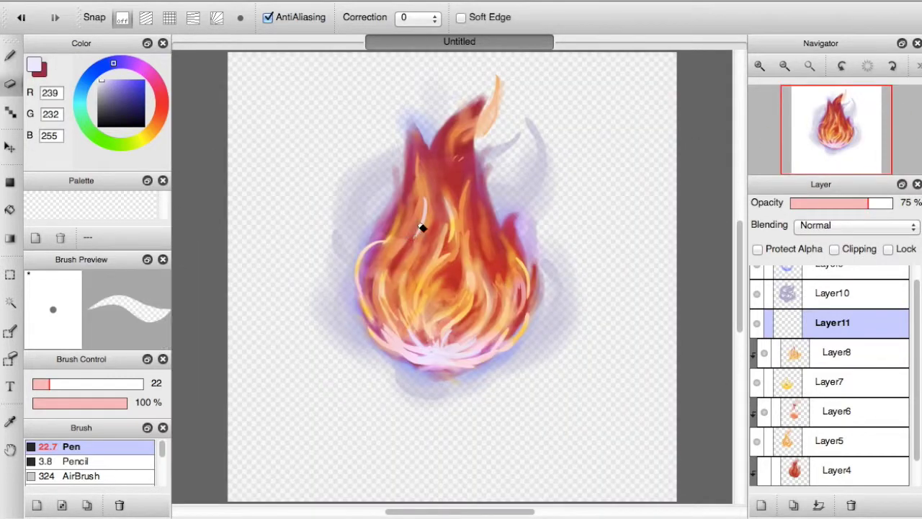
key("b")
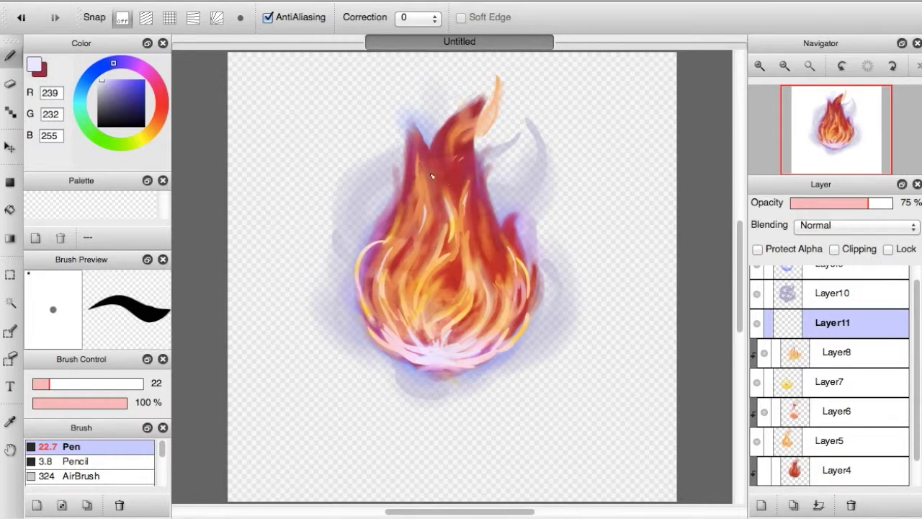
key("e")
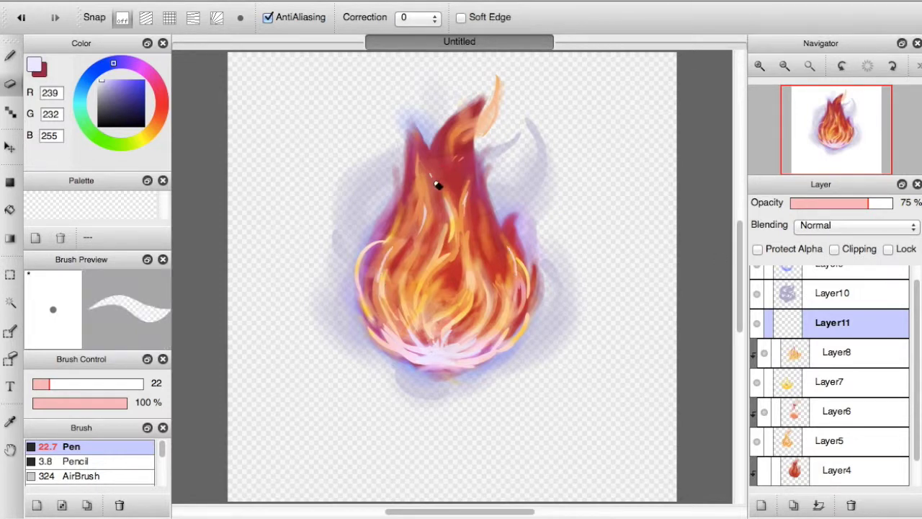
Step: Sample the orange from Layer5, RGB 243, 164, 89, and draw small sparks around the flame on a new layer with the Pen at size 28
left_click(830, 440)
key("i")
left_click(477, 247)
left_click(9, 56)
left_click_drag(47, 383, 53, 383)
key("ctrl+shift+n")
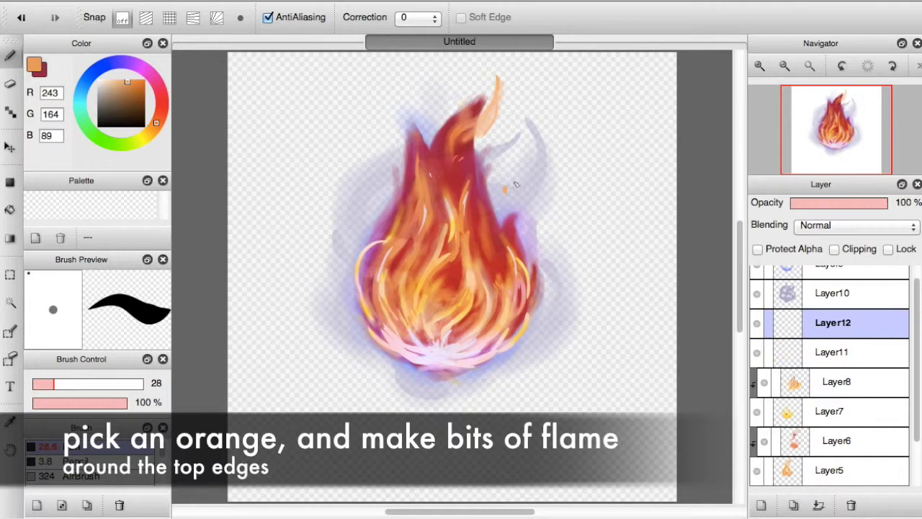
left_click(759, 66)
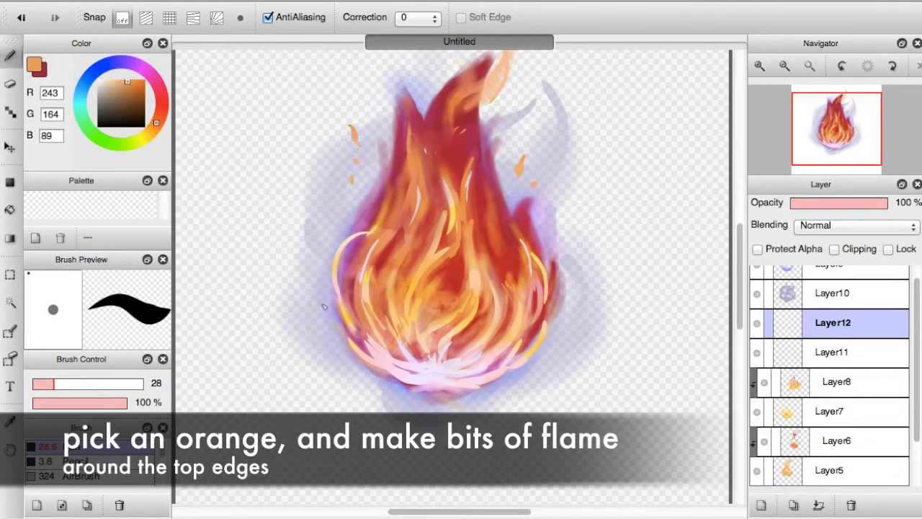
Step: Paint pale cream centres, RGB 255, 236, 220, inside the orange sparks with the Pen at size 11
key("super+plus")
left_click(103, 81)
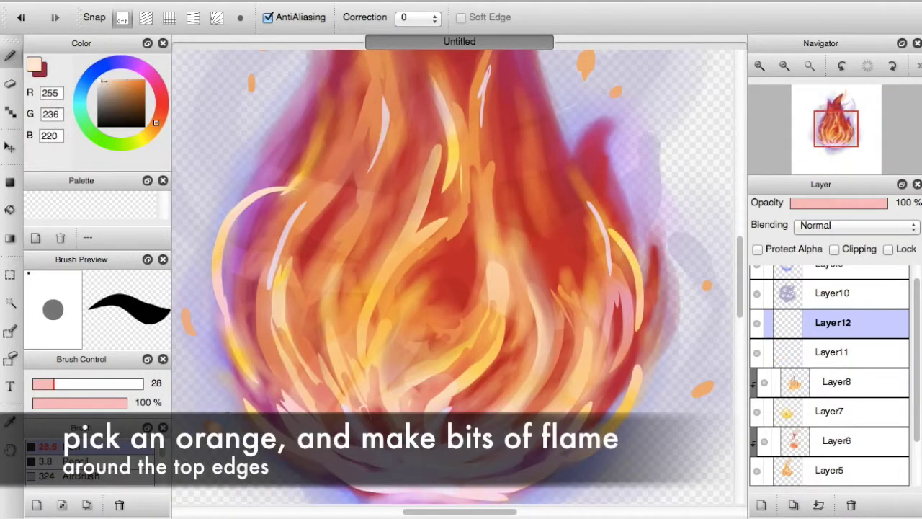
key("bracketleft")
key("bracketleft")
key("bracketleft")
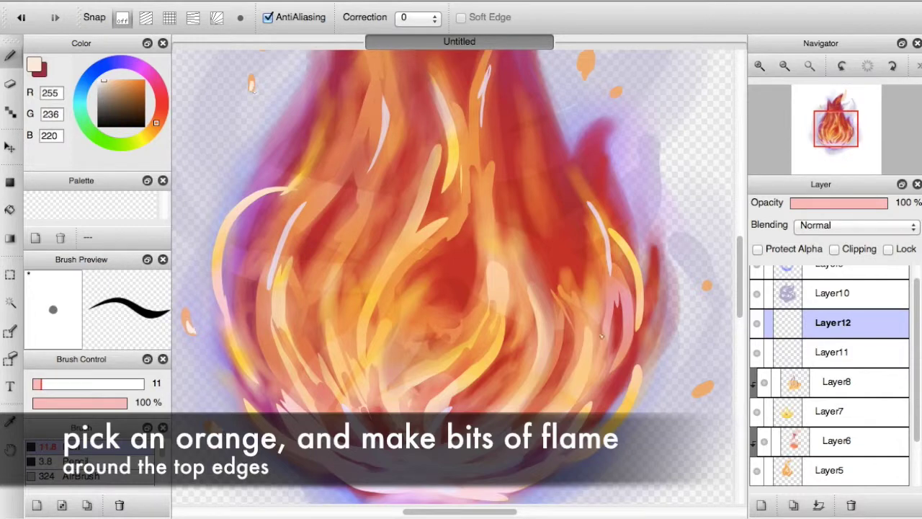
scroll(606, 153, "up", 3)
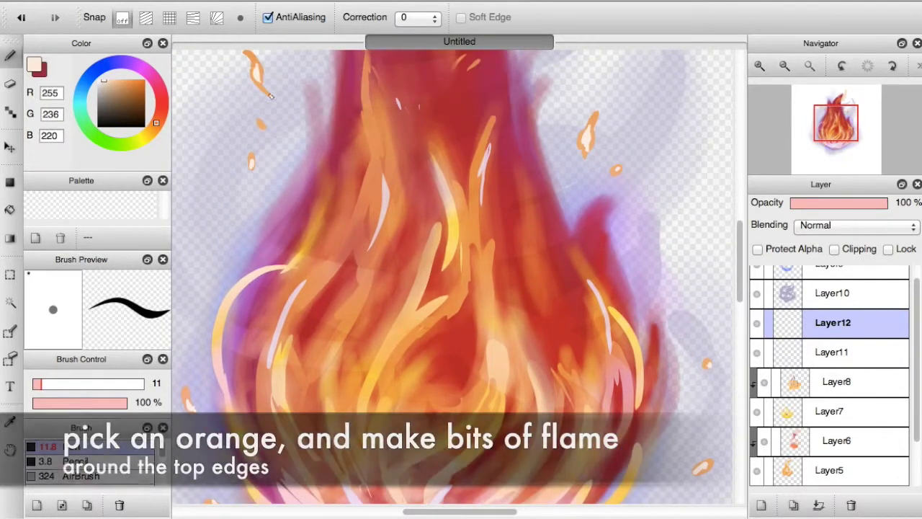
Step: On a new clipped layer above Layer12, shade the sparks red, RGB 252, 66, 76, with the Watercolor brush at size 132, undoing one stroke
key("super+minus")
key("super+shift+n")
left_click(834, 248)
left_click(161, 101)
left_click_drag(124, 95, 132, 80)
scroll(128, 472, "down", 1)
left_click(128, 473)
left_click_drag(317, 131, 326, 175)
key("super+z")
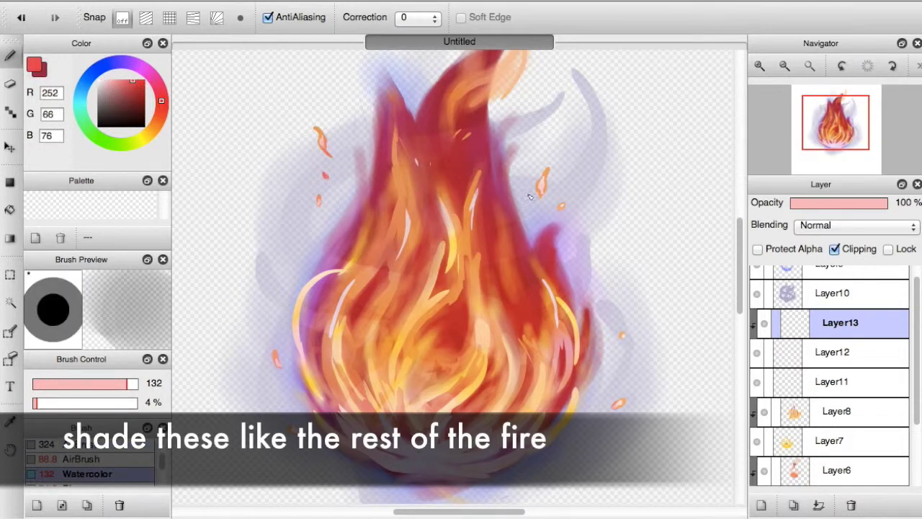
Step: Select Layer6 and shade the detached orange lick beside the upper tongue with red, and fit the whole canvas in view
key("super+minus")
left_click(836, 412)
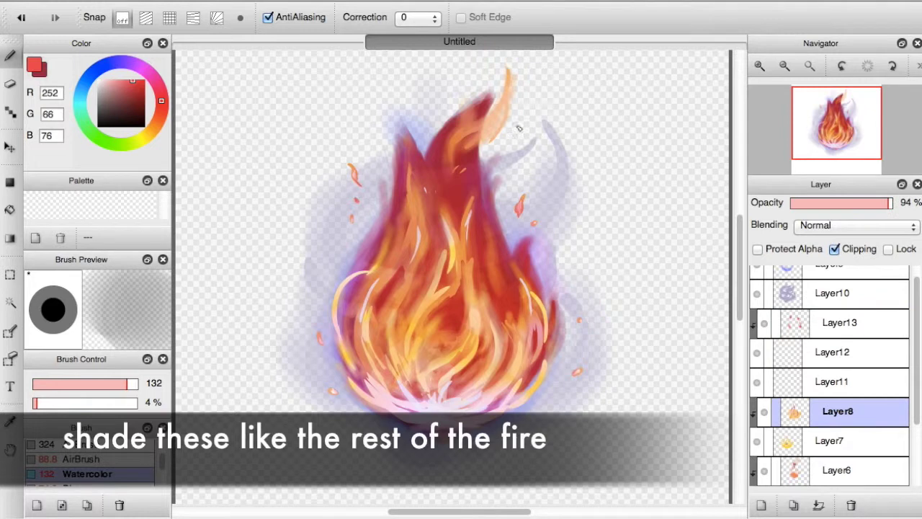
left_click(835, 469)
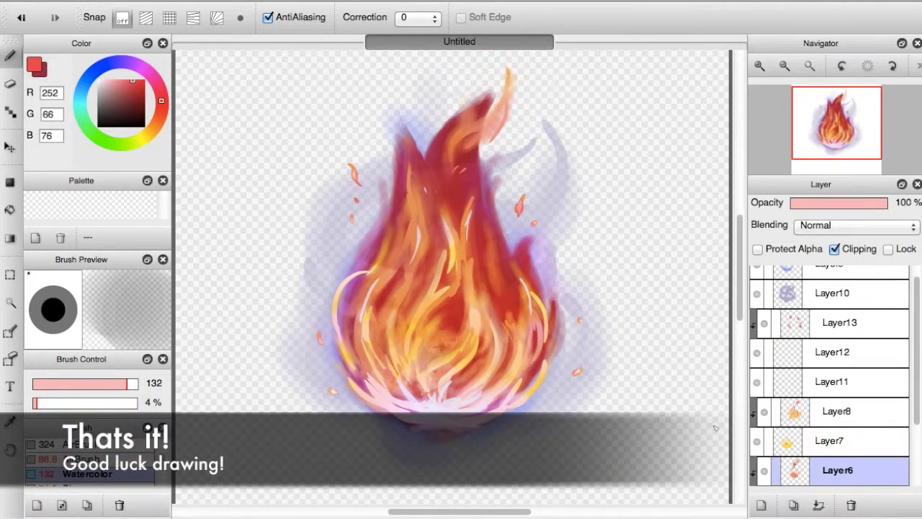
left_click(810, 65)
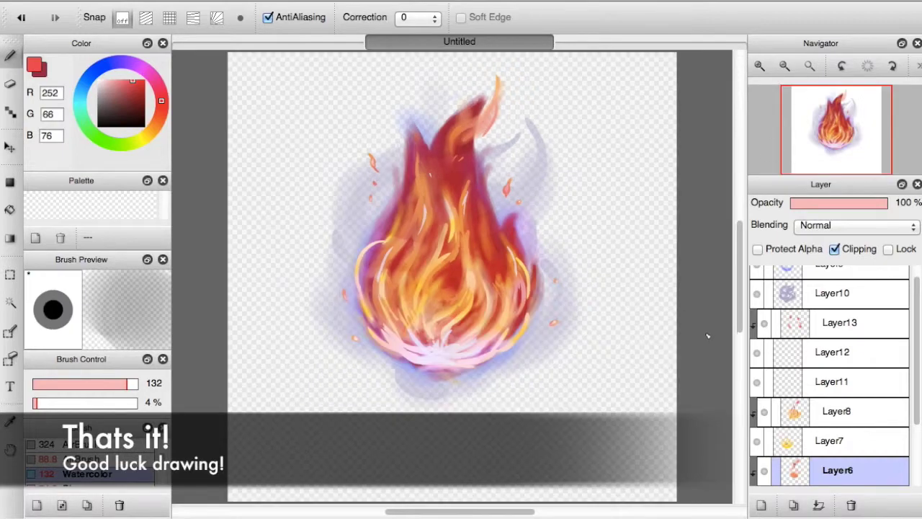